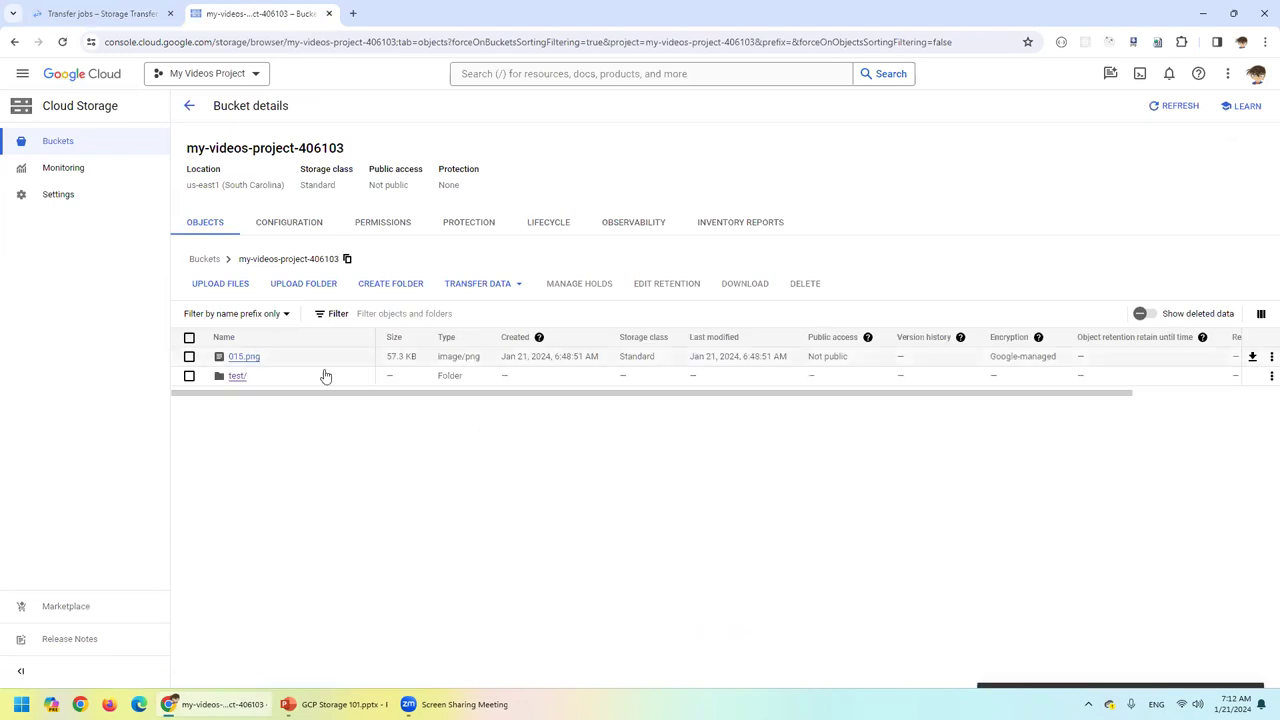
Inspect the test folder in the my-videos-project-406103 bucket and the contents of the my-videos-project-406103-static bucket.
click(237, 375)
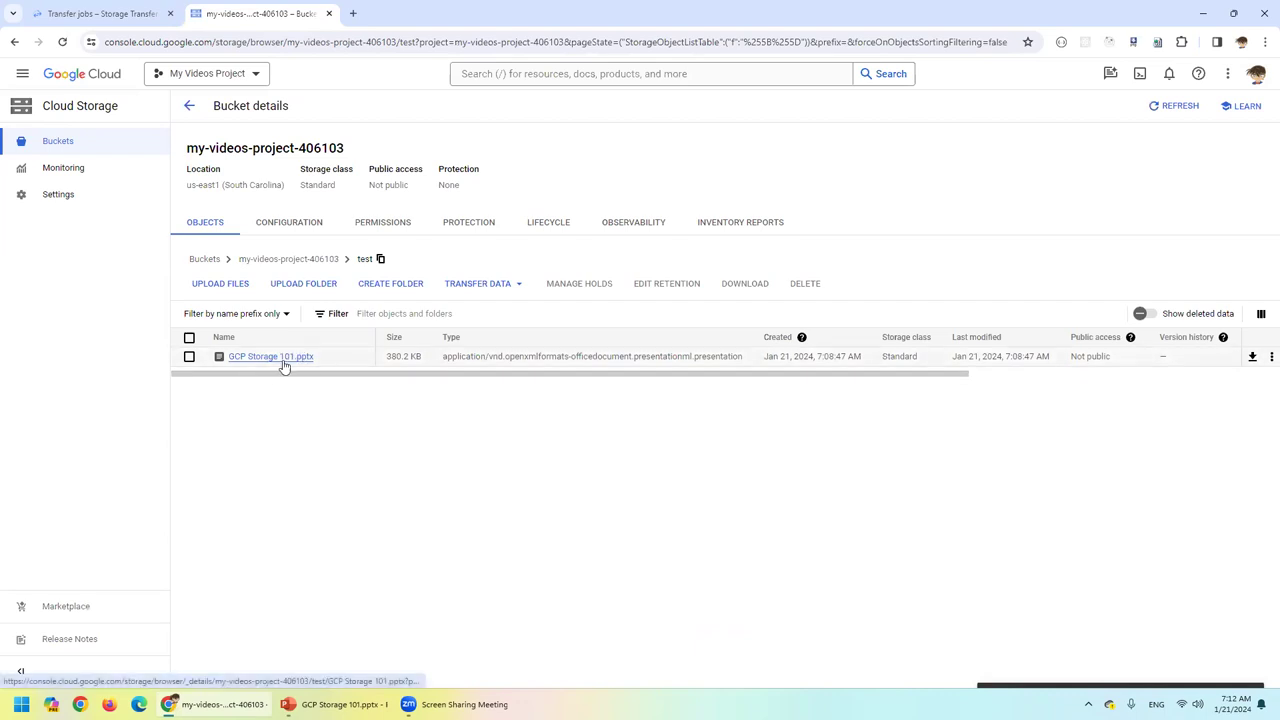
click(189, 105)
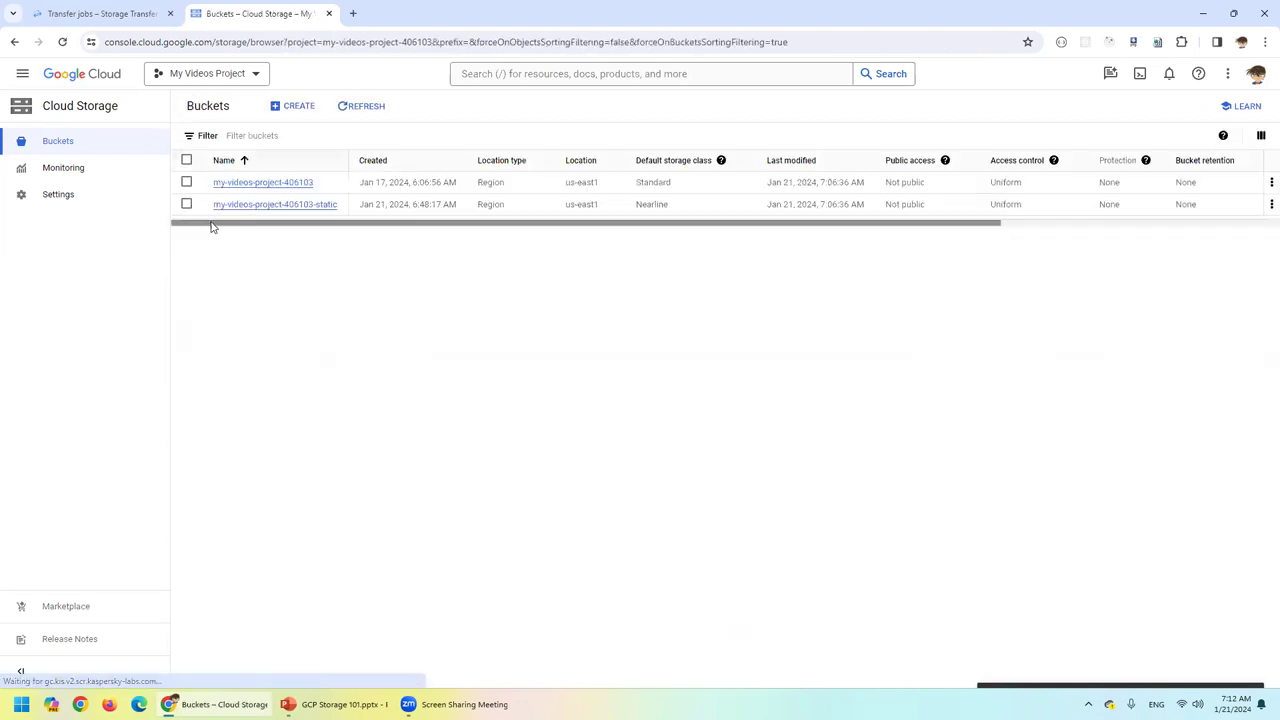
click(294, 205)
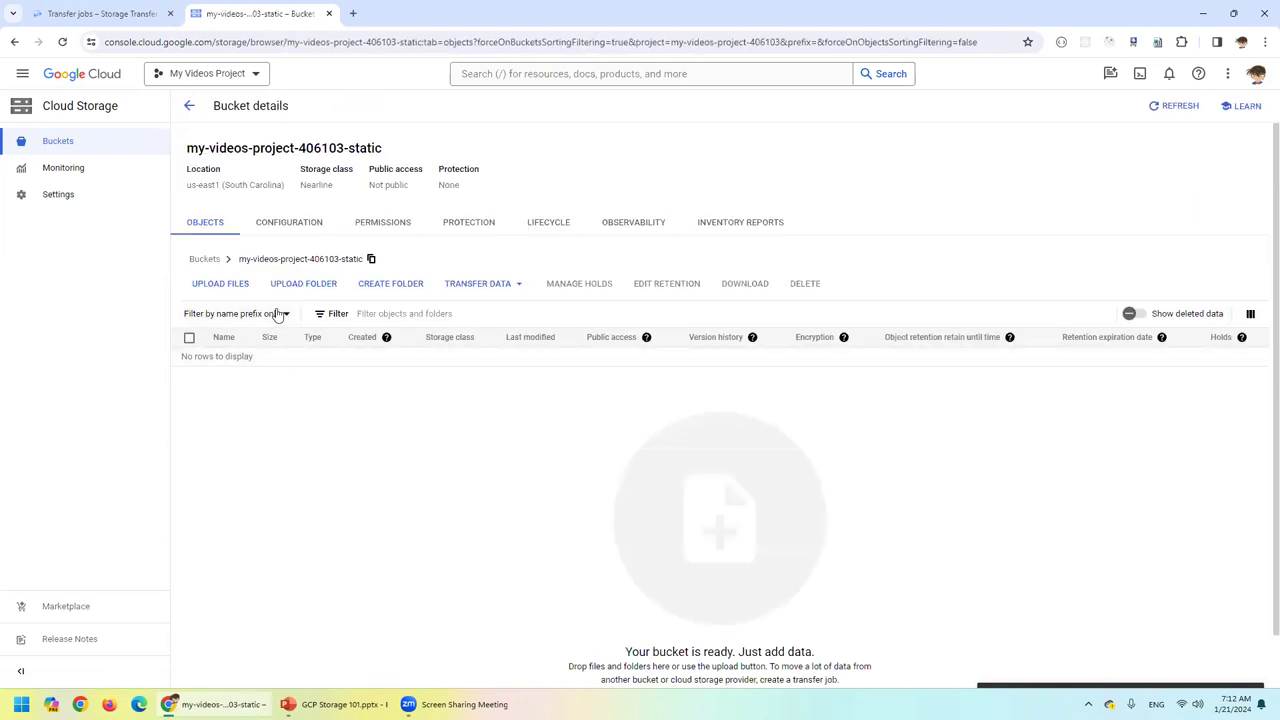
click(189, 104)
Start a new transfer job and review the source and destination types, keeping Google Cloud Storage for both.
click(105, 13)
click(330, 249)
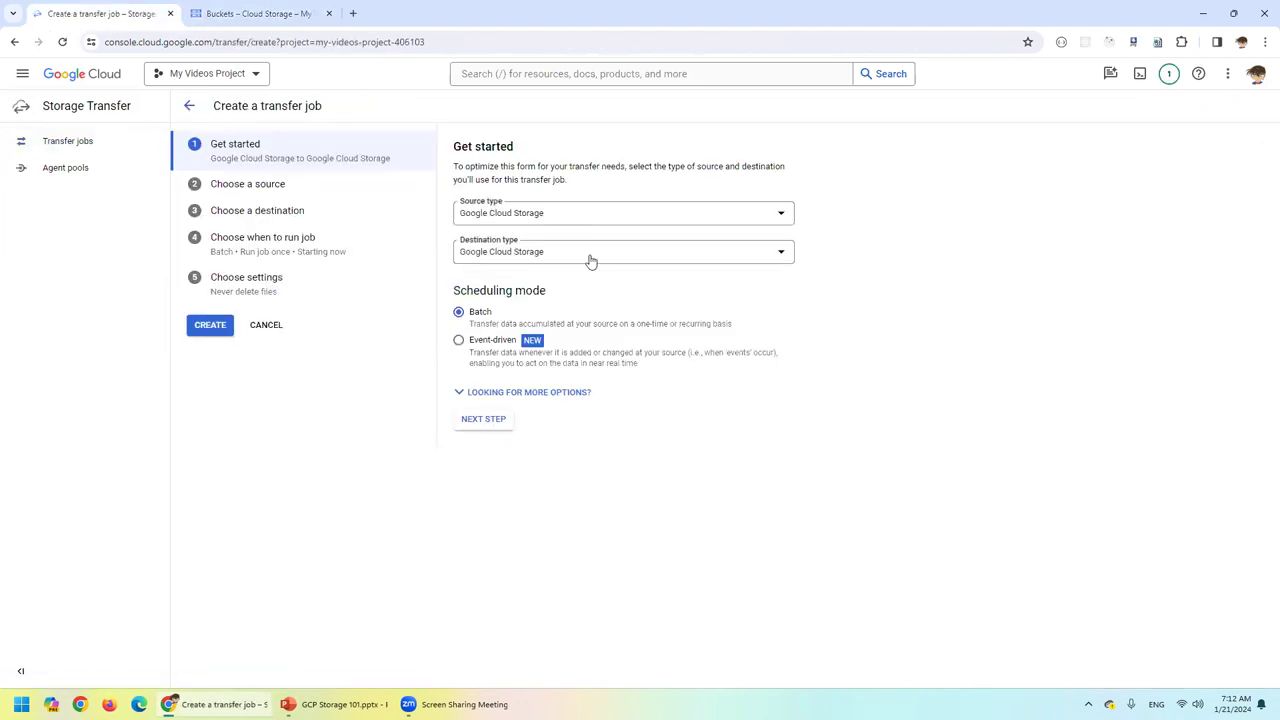
click(540, 217)
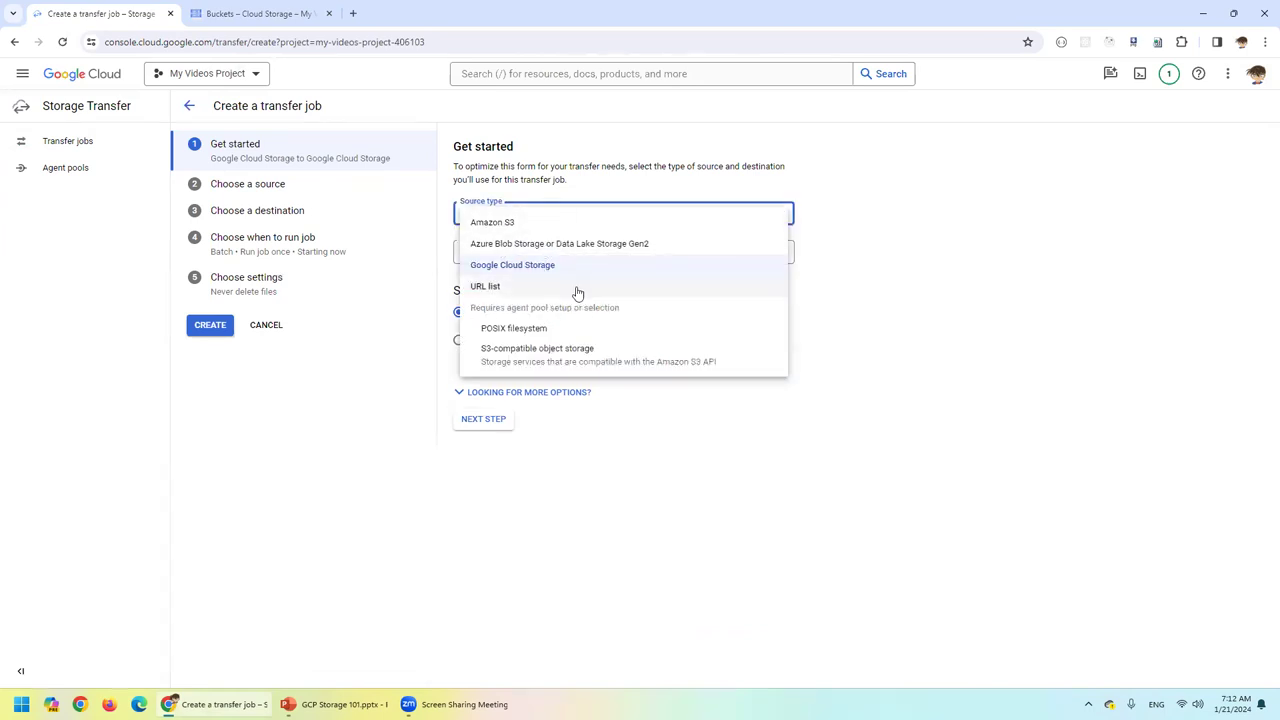
click(914, 374)
click(533, 258)
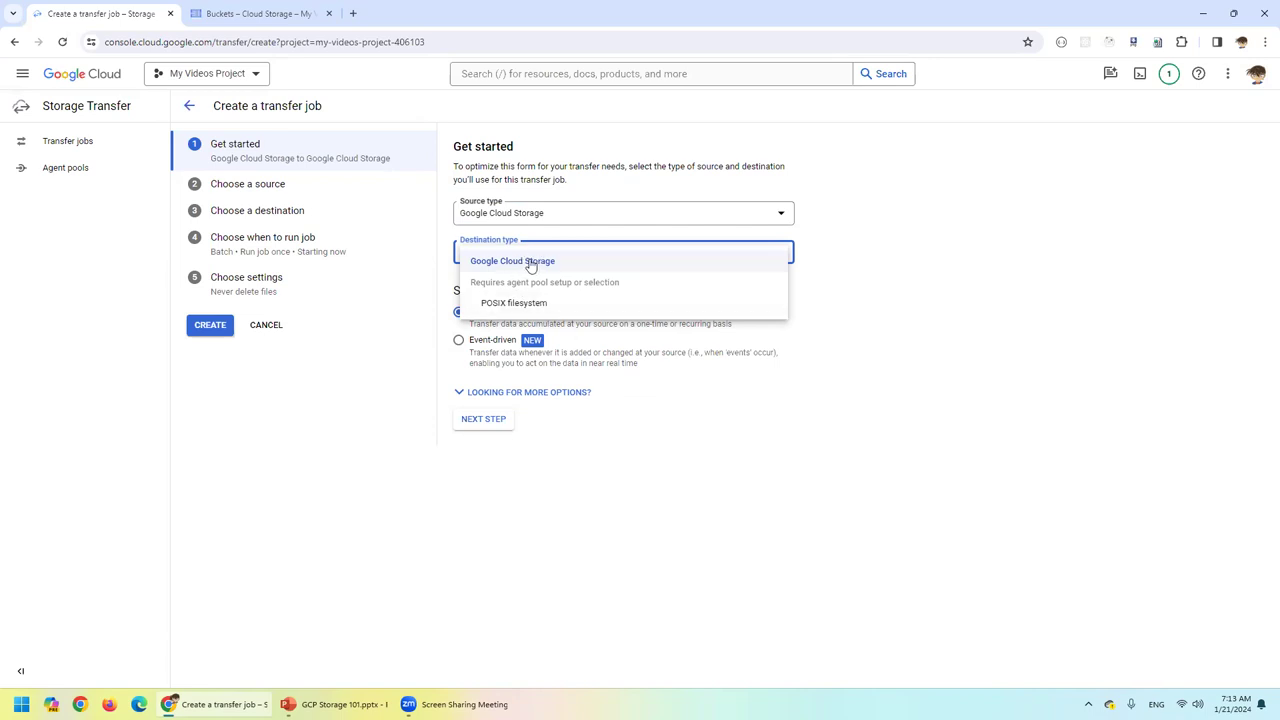
click(572, 218)
click(570, 218)
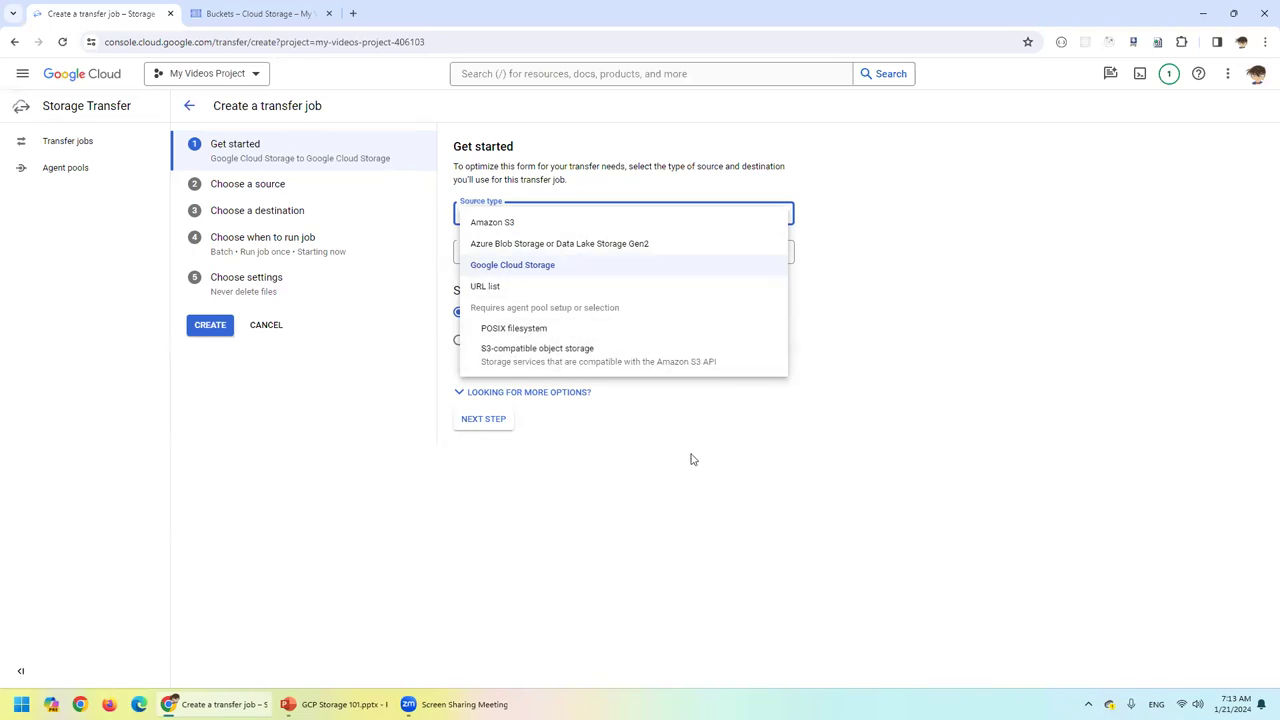
click(683, 497)
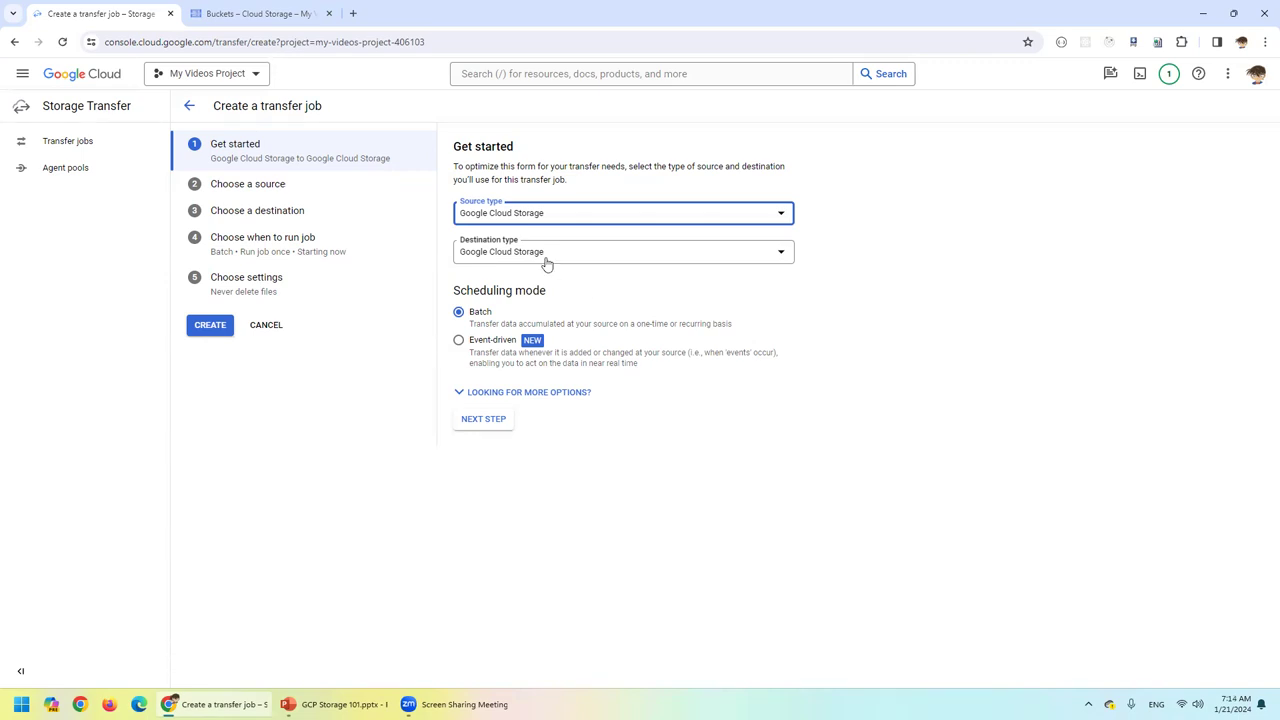
Try event-driven scheduling, set the scheduling mode back to Batch and continue to the source settings.
click(457, 340)
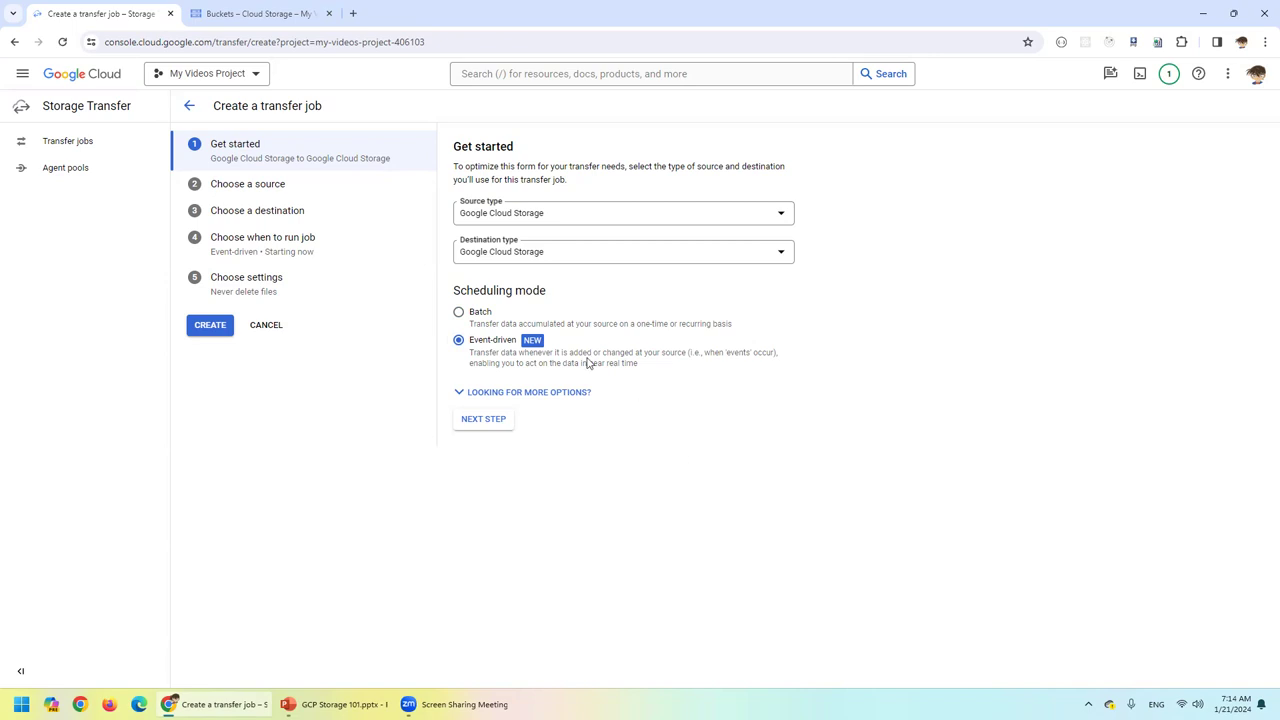
click(459, 313)
click(490, 421)
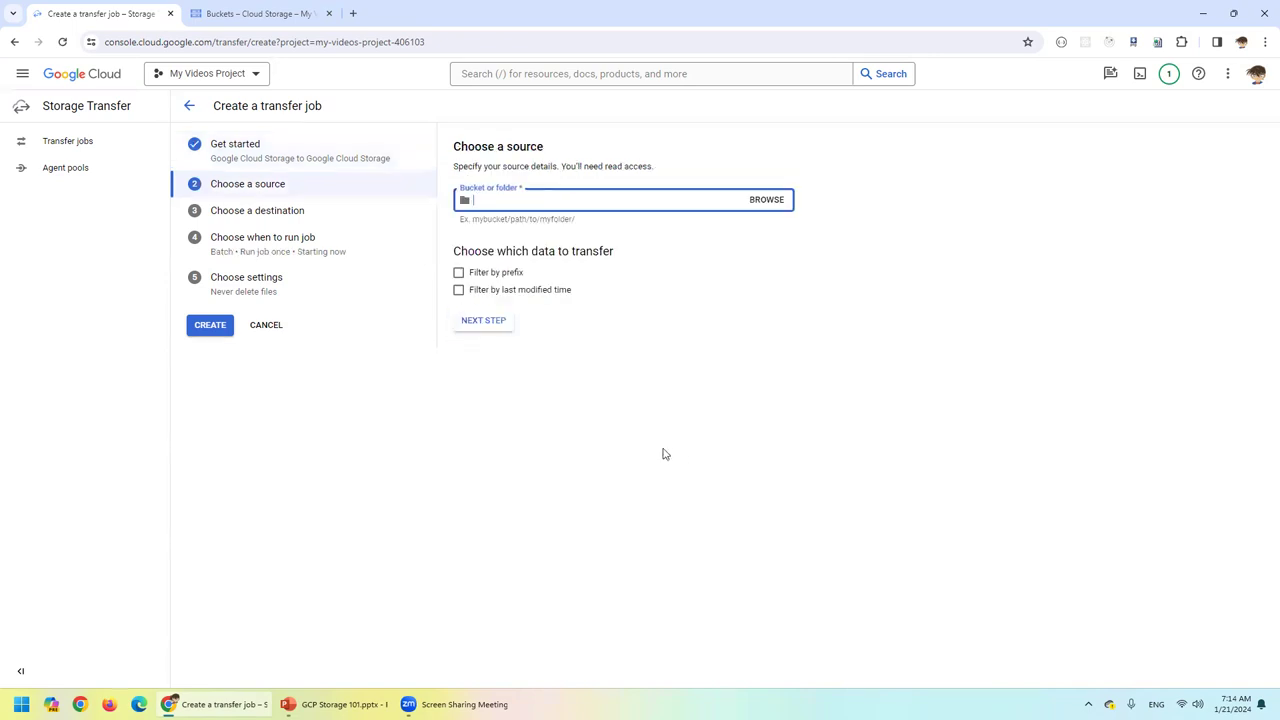
Choose the my-videos-project-406103 bucket as the transfer source.
click(773, 207)
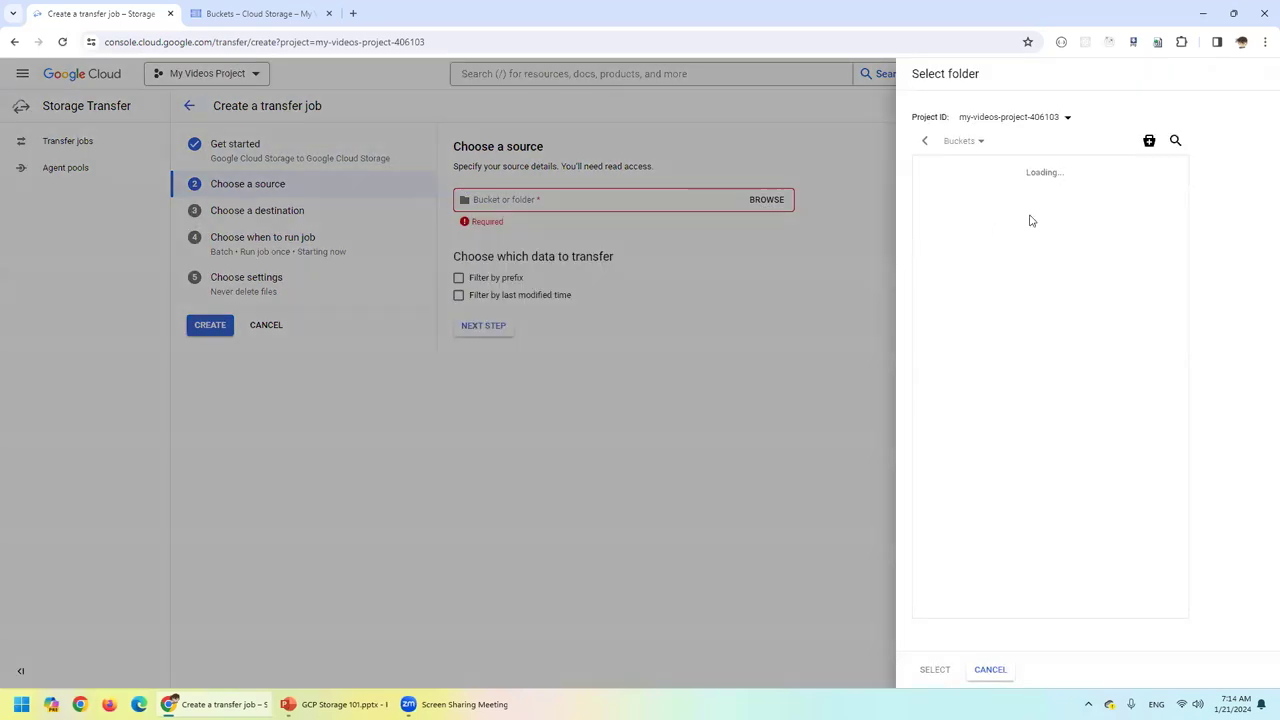
click(1001, 176)
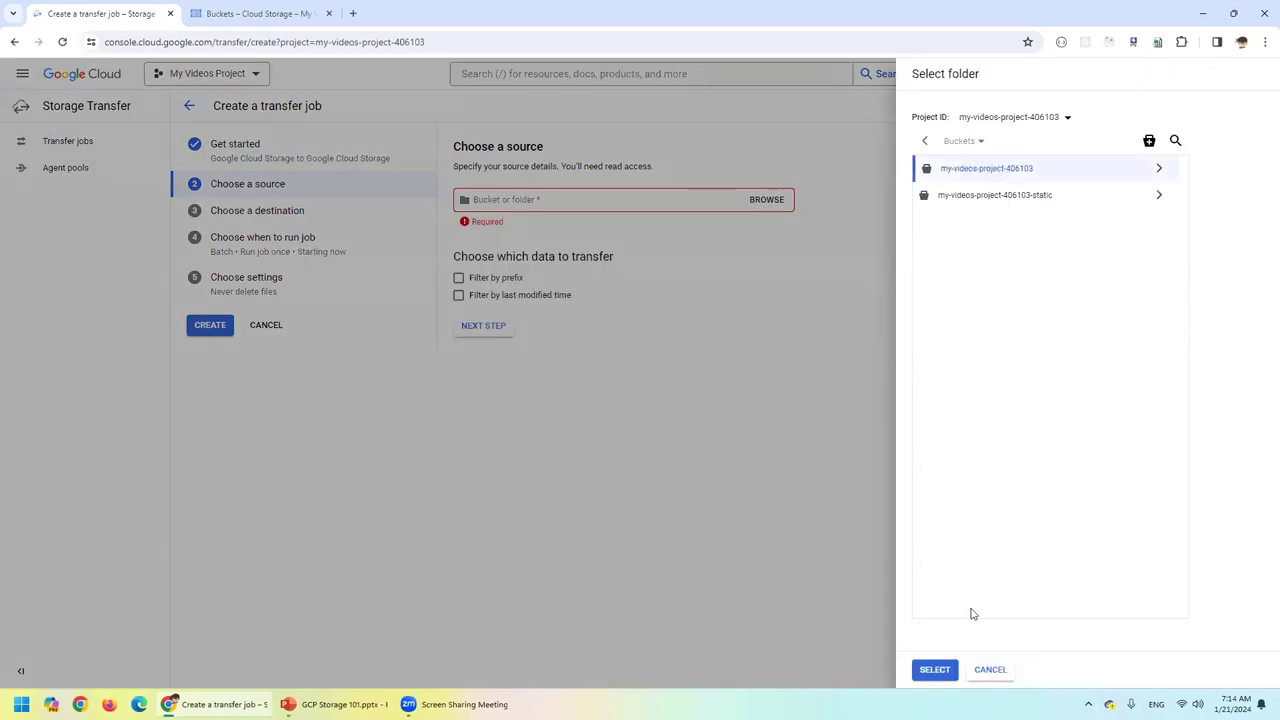
click(934, 669)
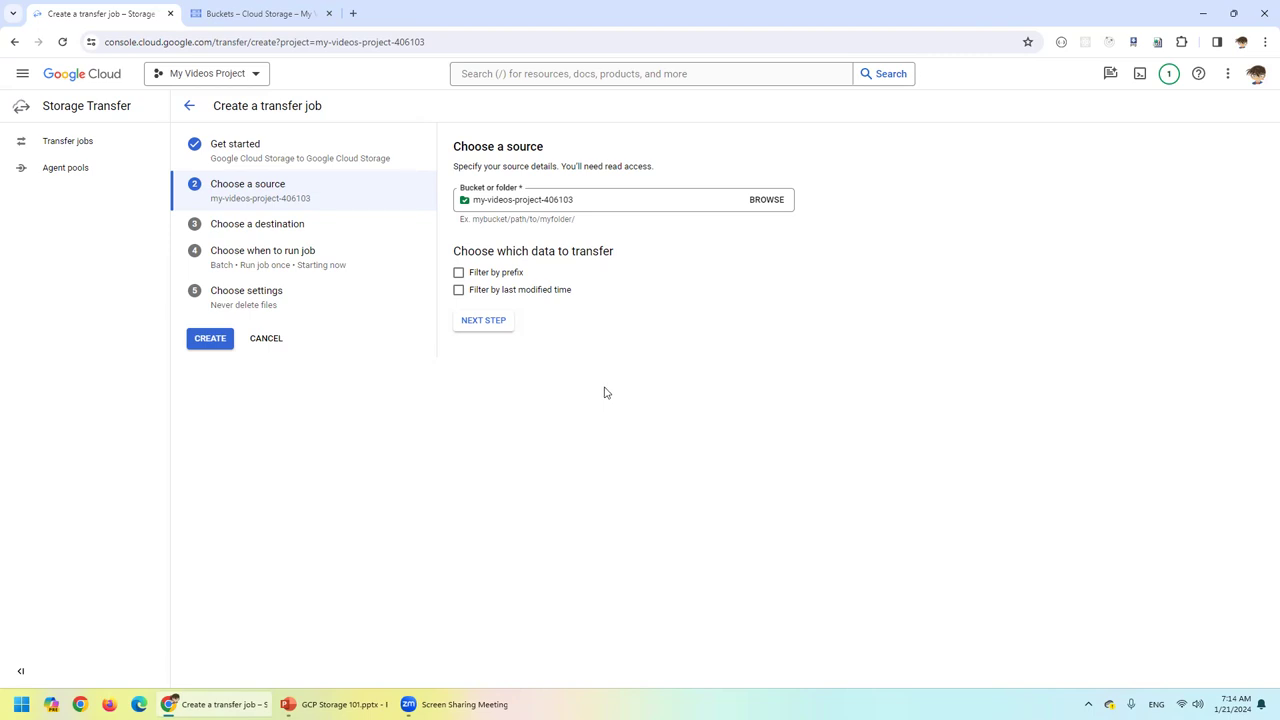
Try a prefix filter that includes objects starting with critical-*, and delete the include prefixes.
click(458, 273)
click(528, 323)
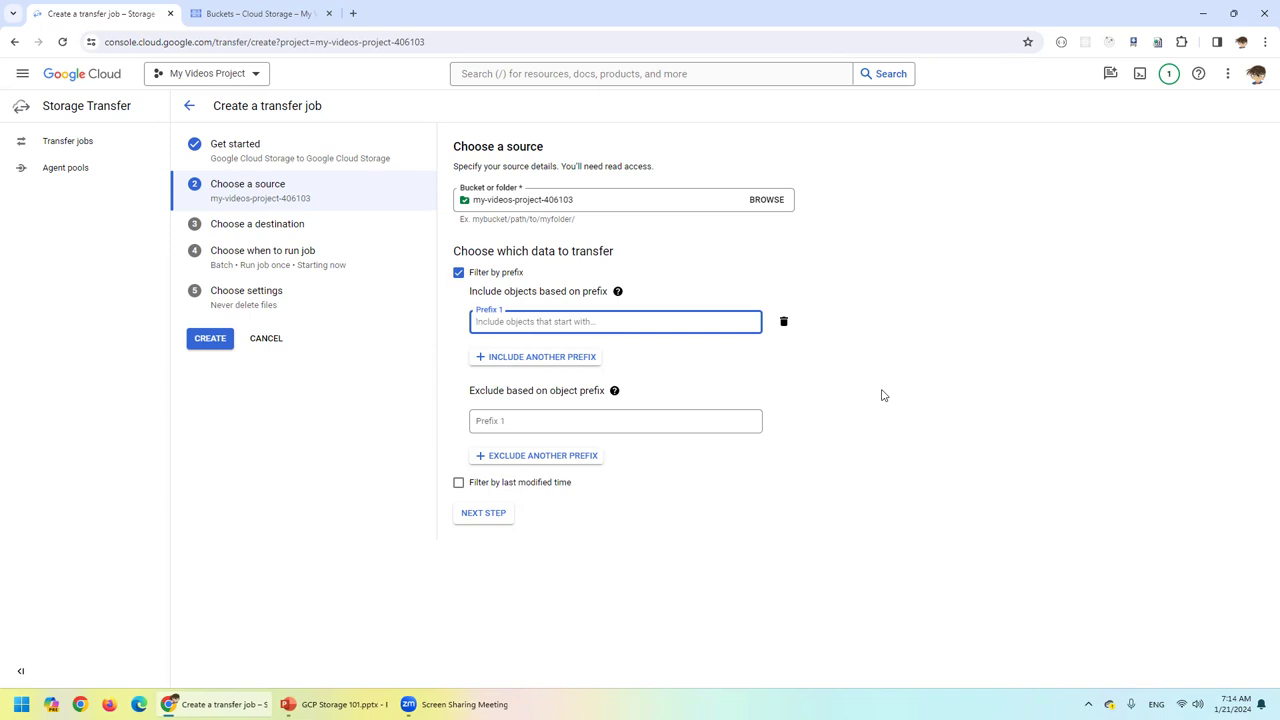
text(critical-*)
mouse_move(618, 292)
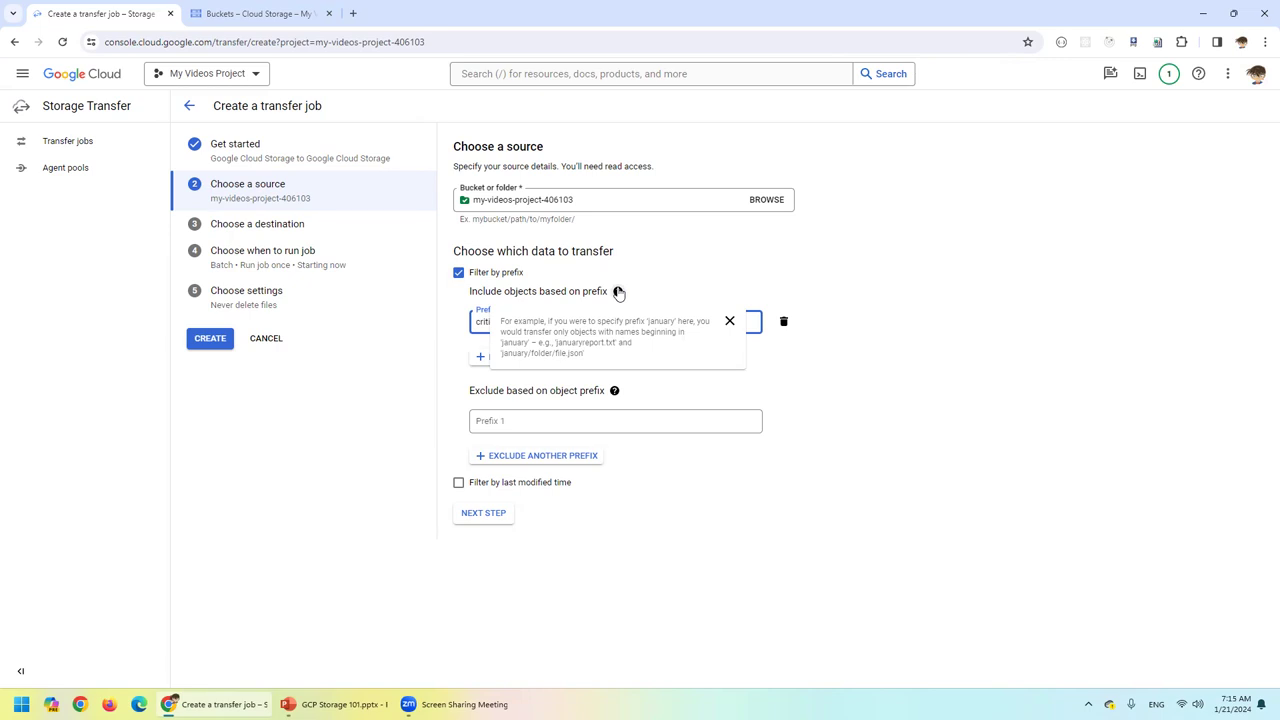
click(556, 362)
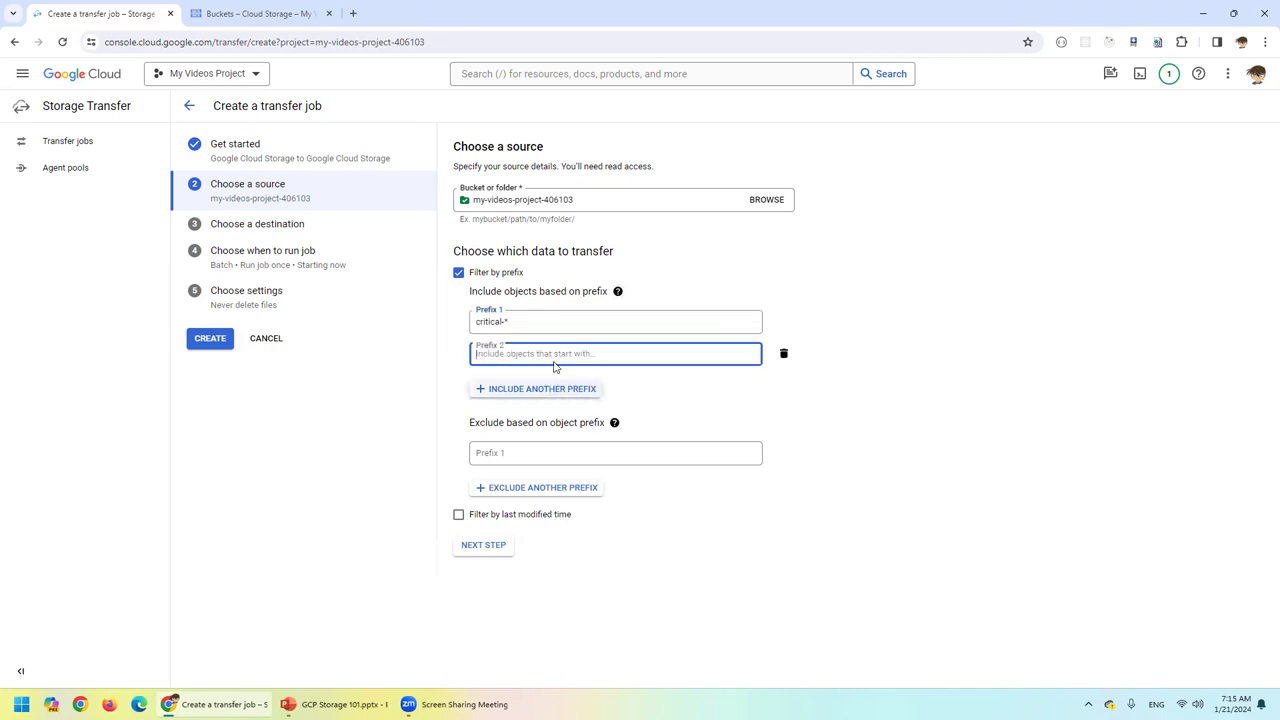
click(783, 354)
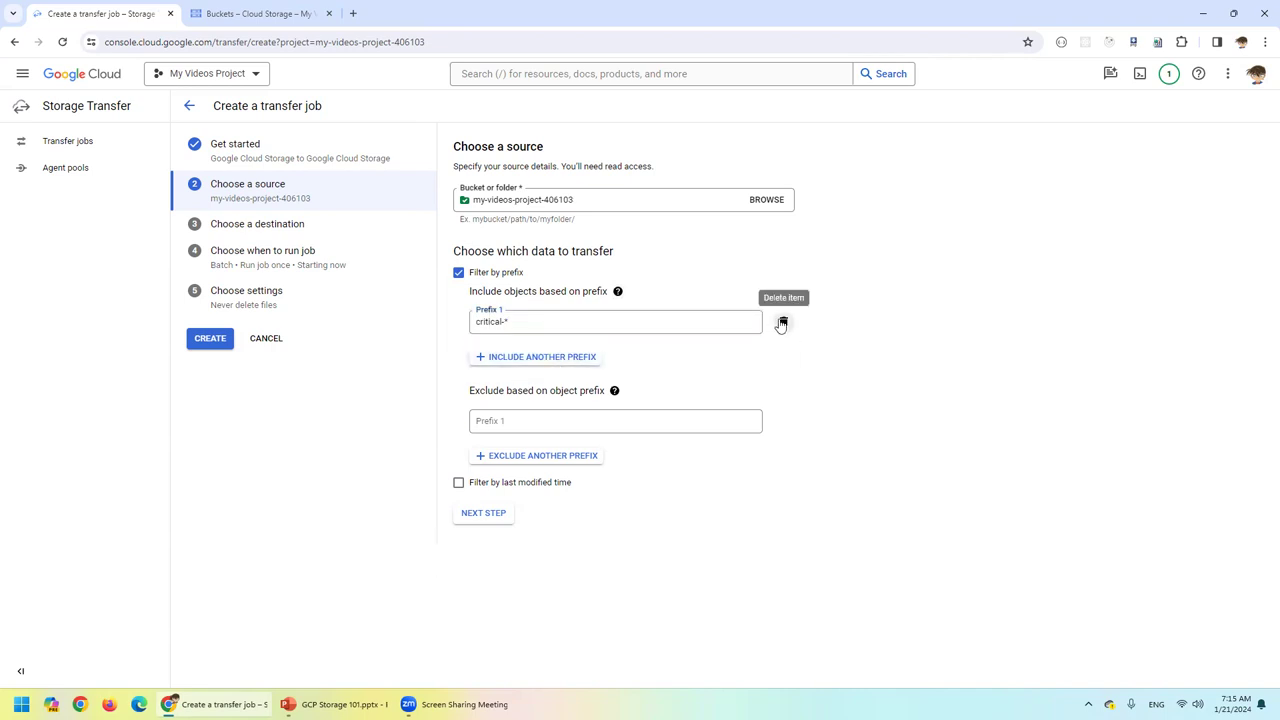
click(782, 323)
Try excluding objects with the prefix log-*, clear the entry and turn off the prefix filter.
click(459, 273)
click(459, 272)
click(534, 378)
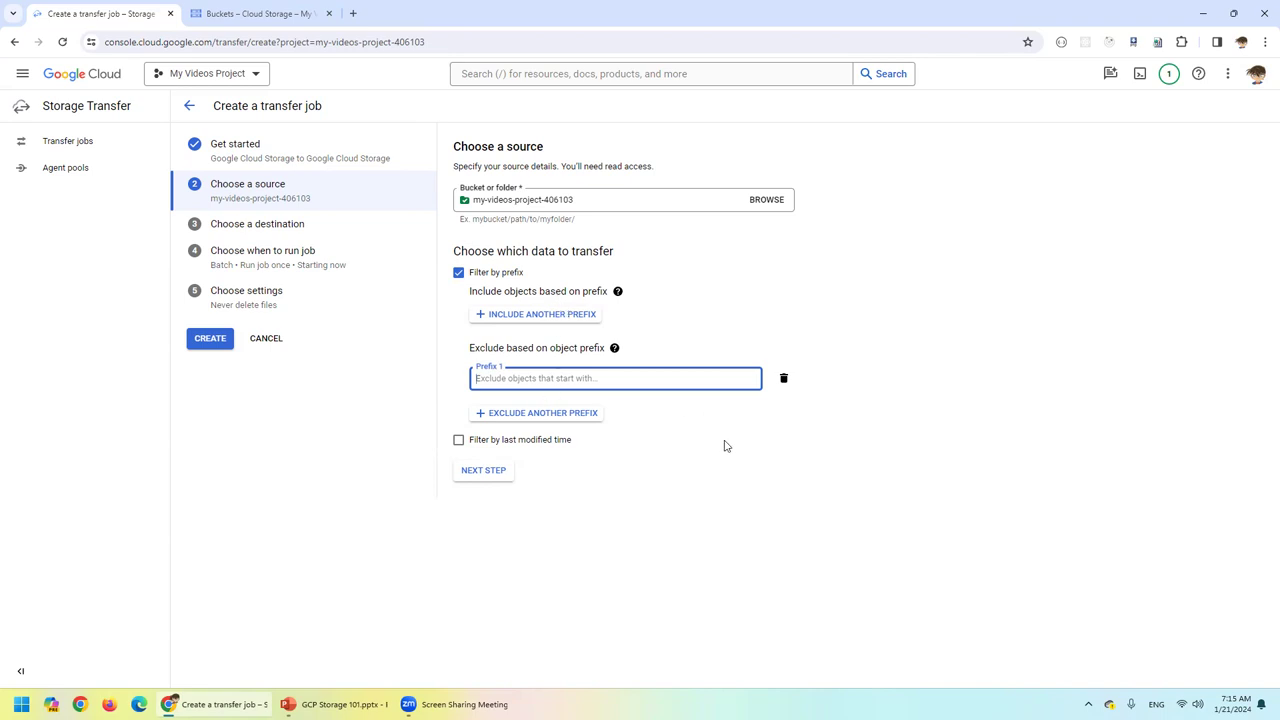
text(log-*)
key(BackSpace)
key(BackSpace)
key(BackSpace)
key(BackSpace)
key(BackSpace)
click(459, 273)
Try the last modified time filter, review its absolute time range options and turn the filter off.
click(459, 290)
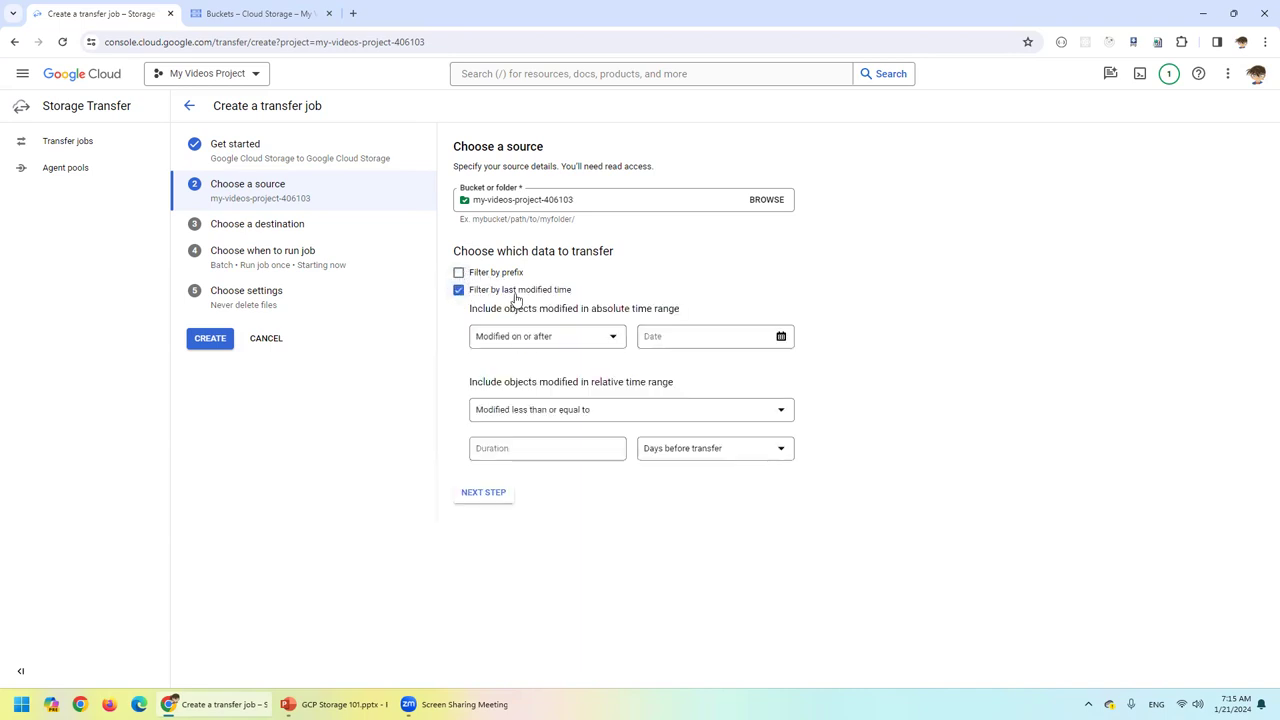
click(586, 339)
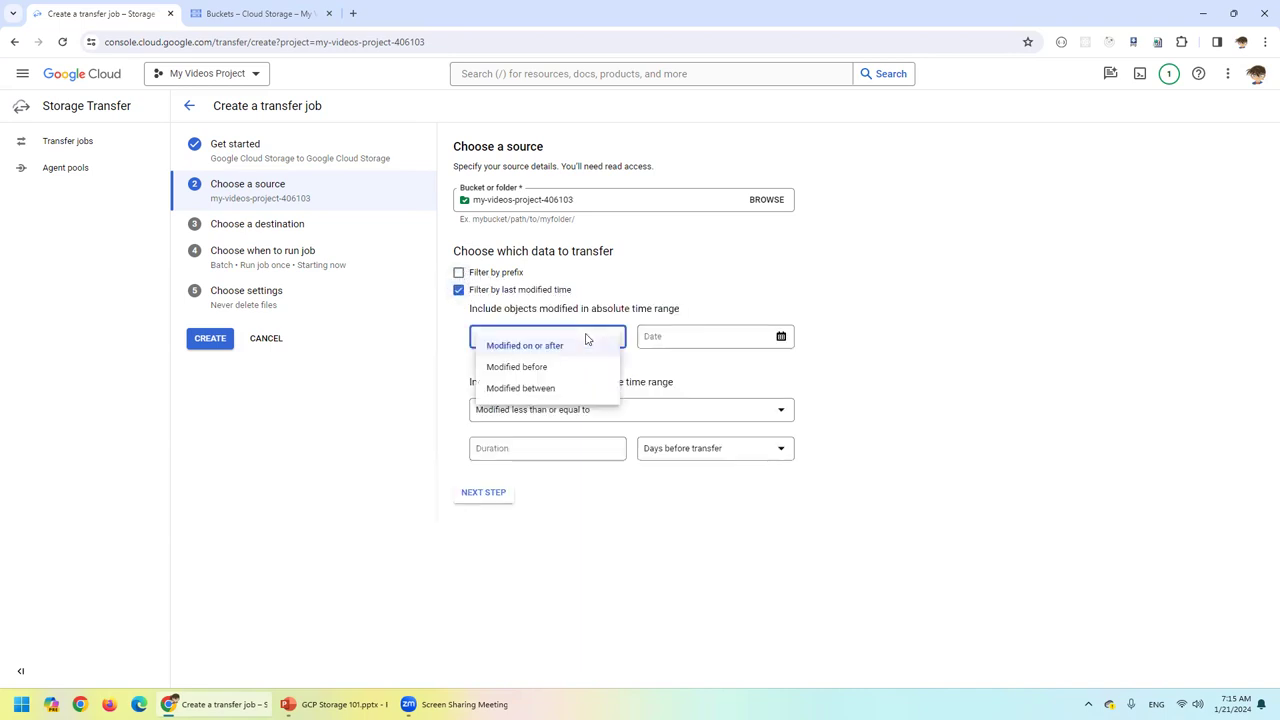
click(929, 358)
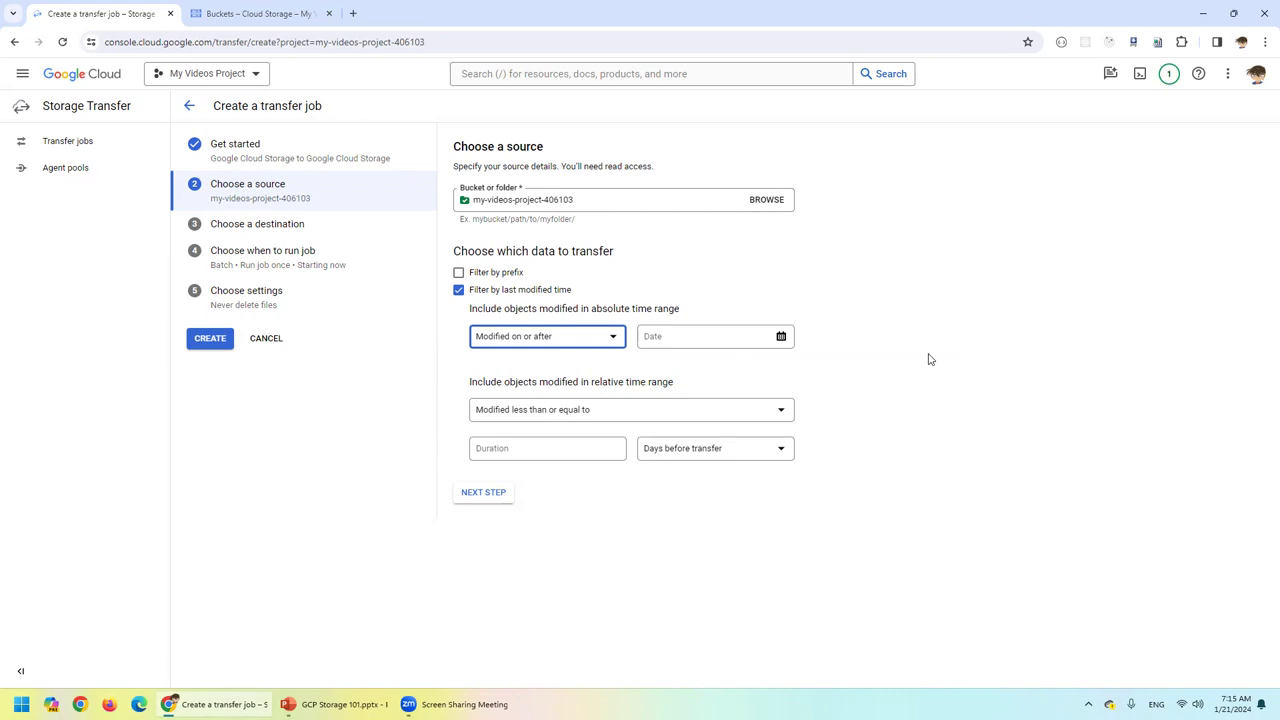
click(506, 291)
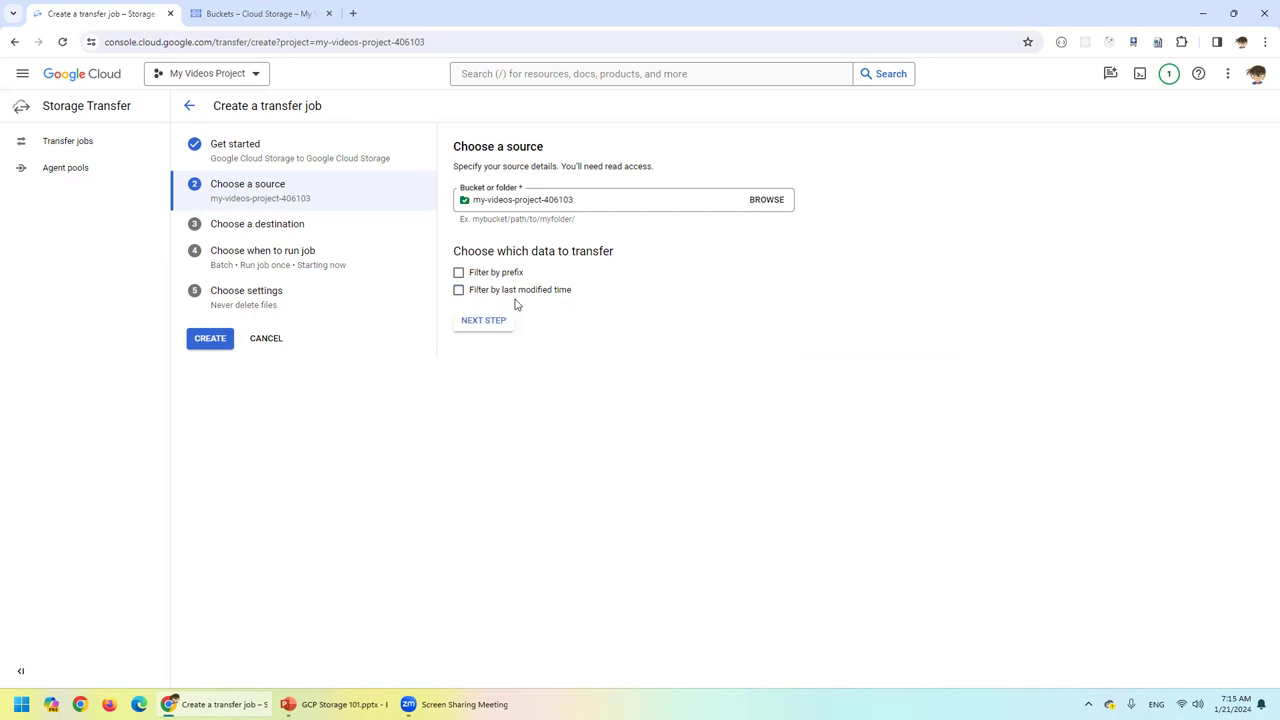
Choose the my-videos-project-406103-static bucket as the transfer destination and continue to the job schedule.
click(487, 319)
right_click(766, 200)
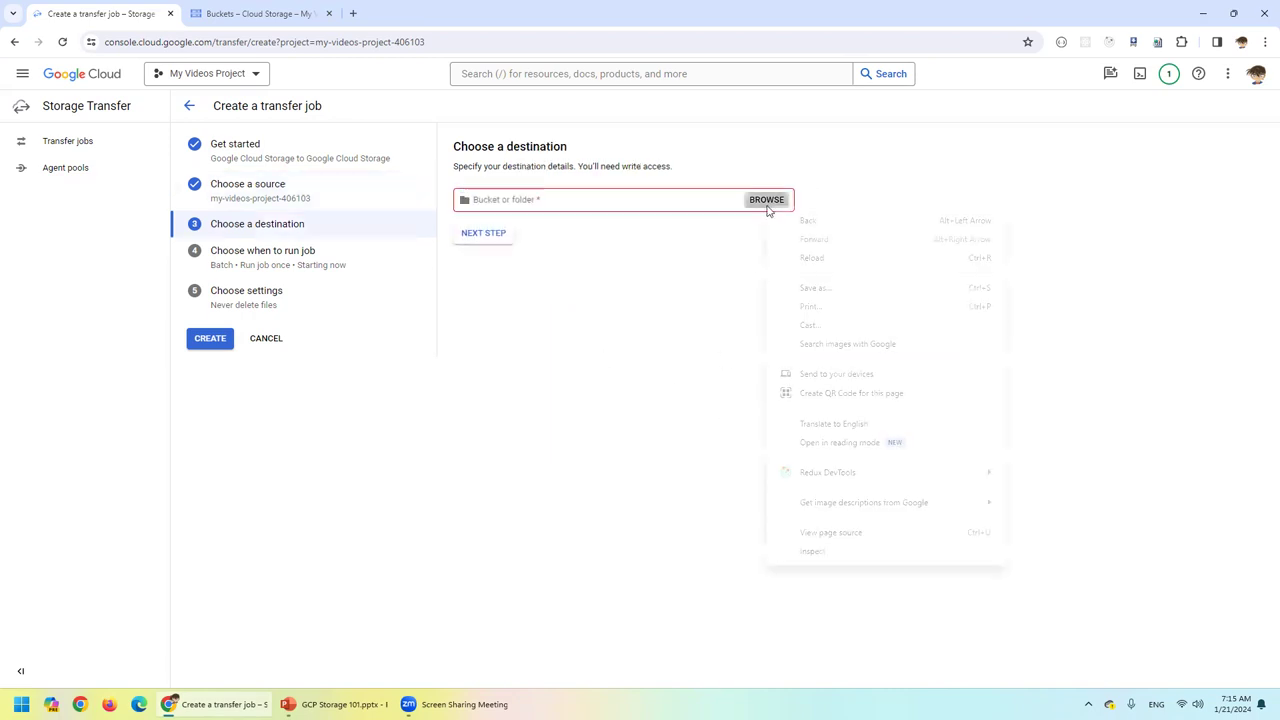
click(772, 195)
click(768, 199)
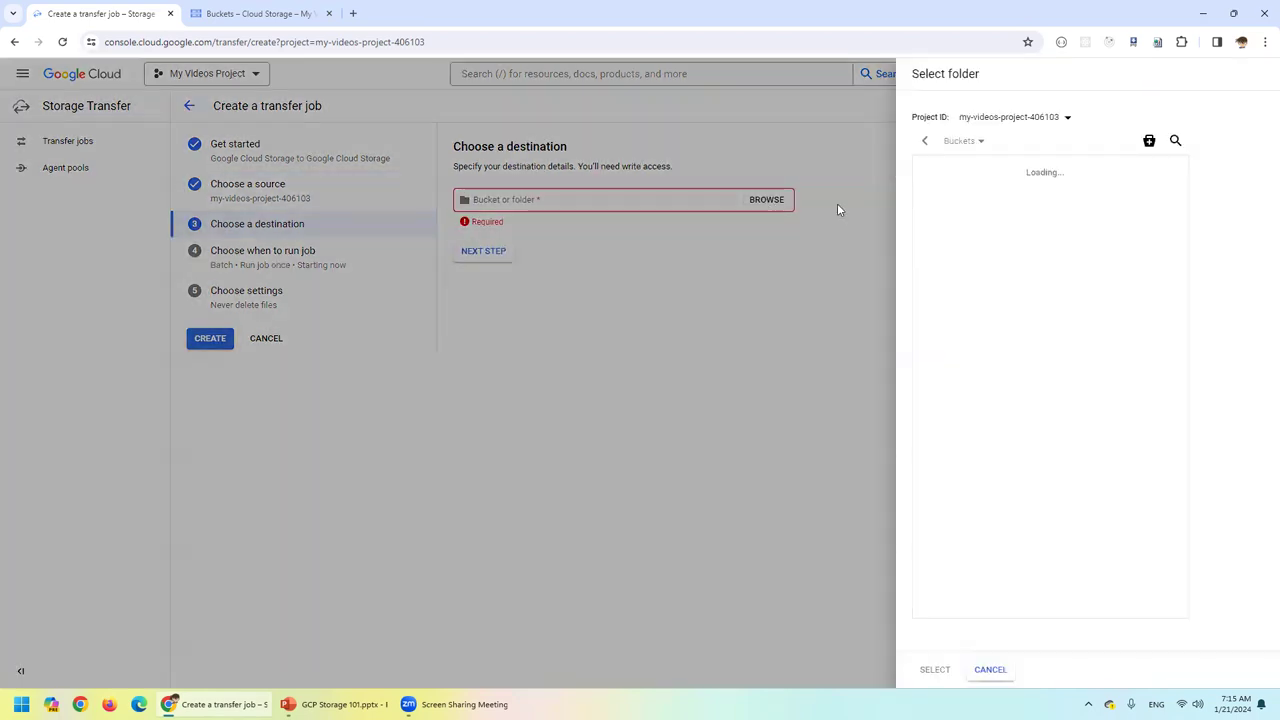
click(1014, 198)
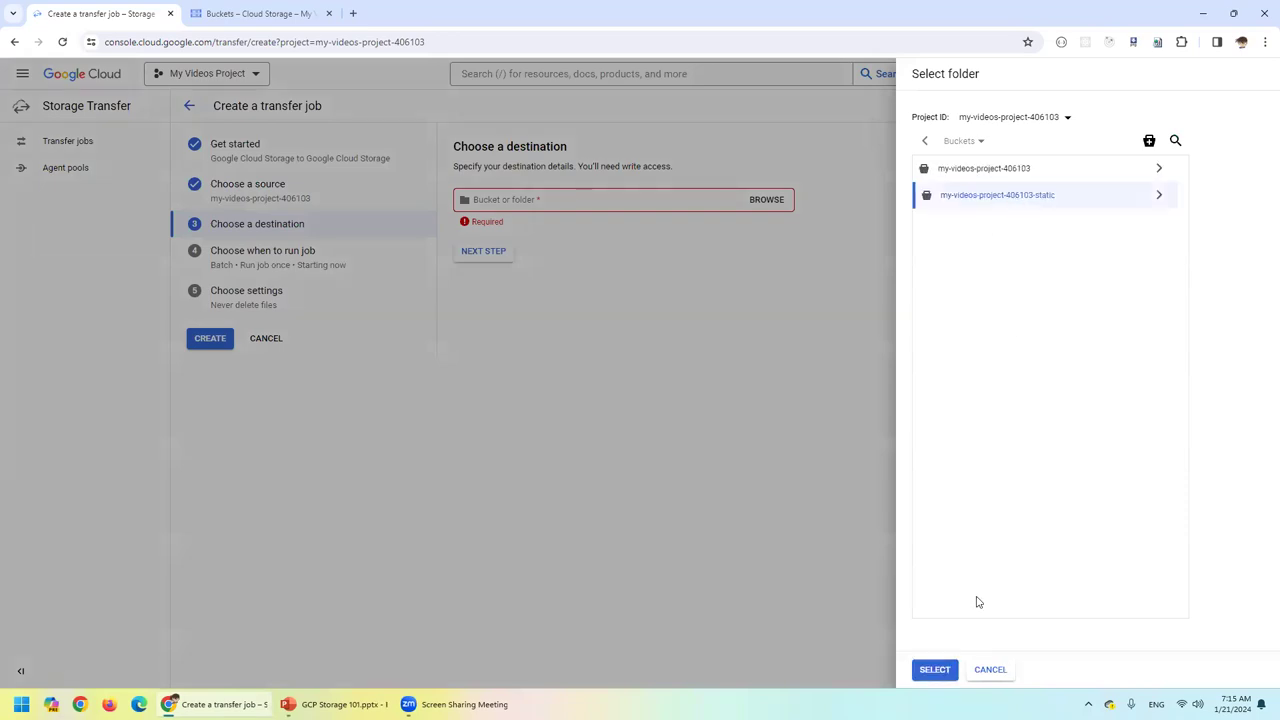
click(934, 669)
click(482, 246)
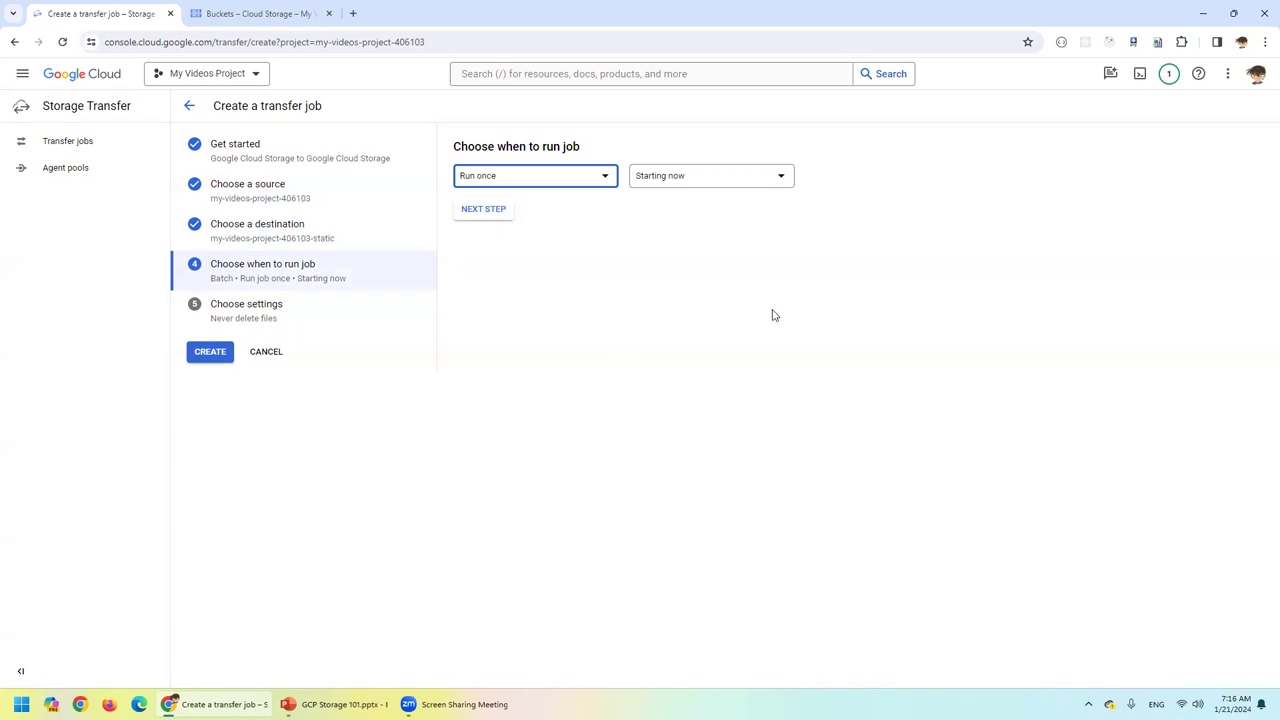
Try the daily, weekly and custom frequency schedules for the job, and review the custom frequency's time units.
click(603, 185)
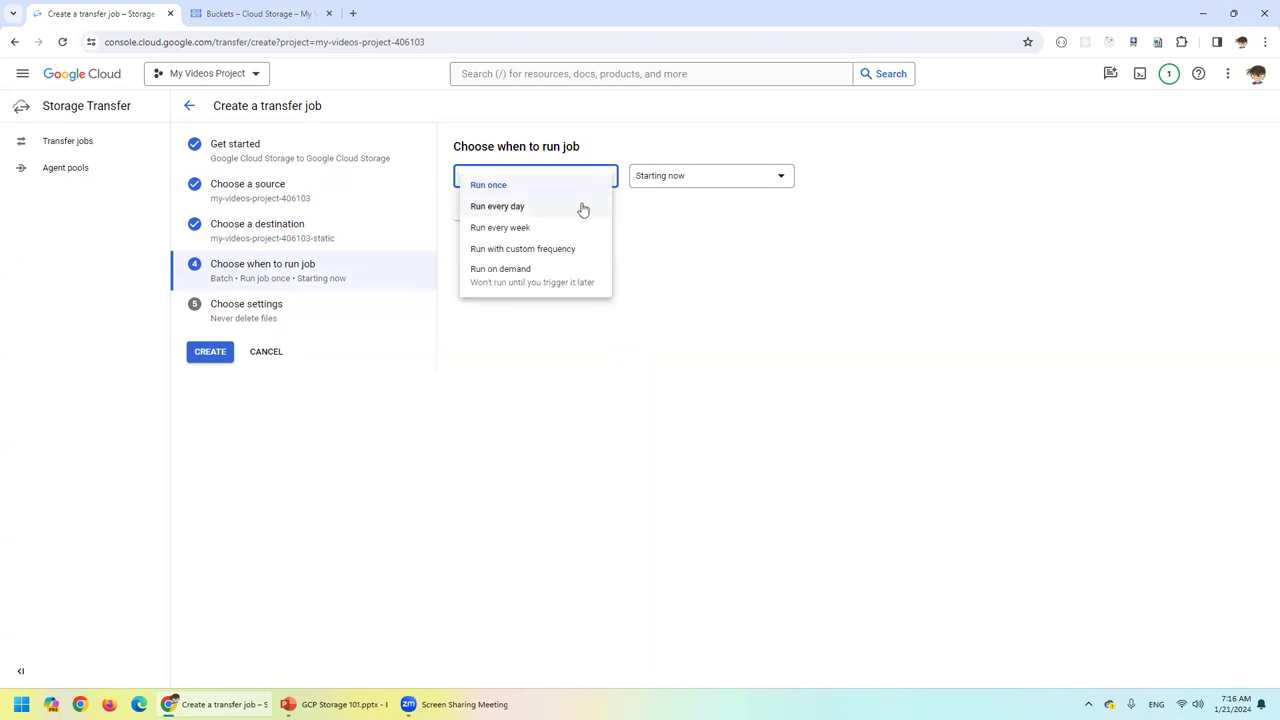
click(583, 206)
click(700, 181)
click(698, 184)
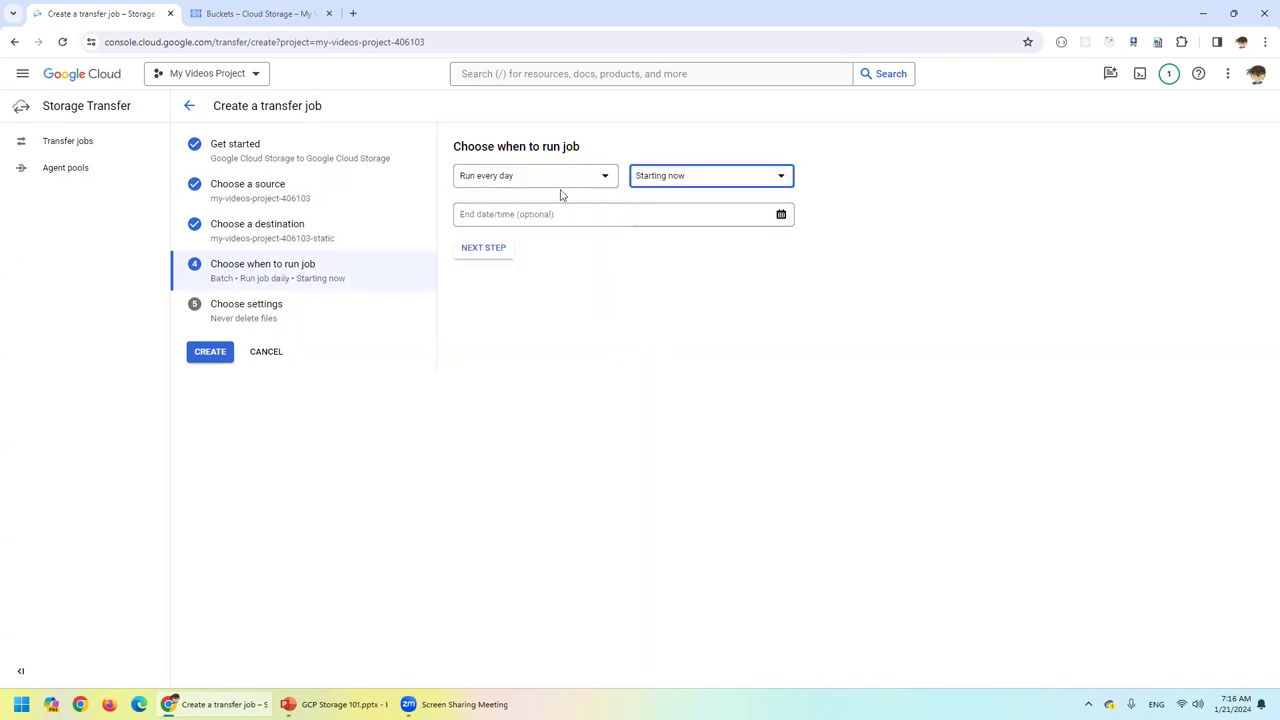
click(561, 182)
click(557, 227)
click(582, 182)
click(585, 251)
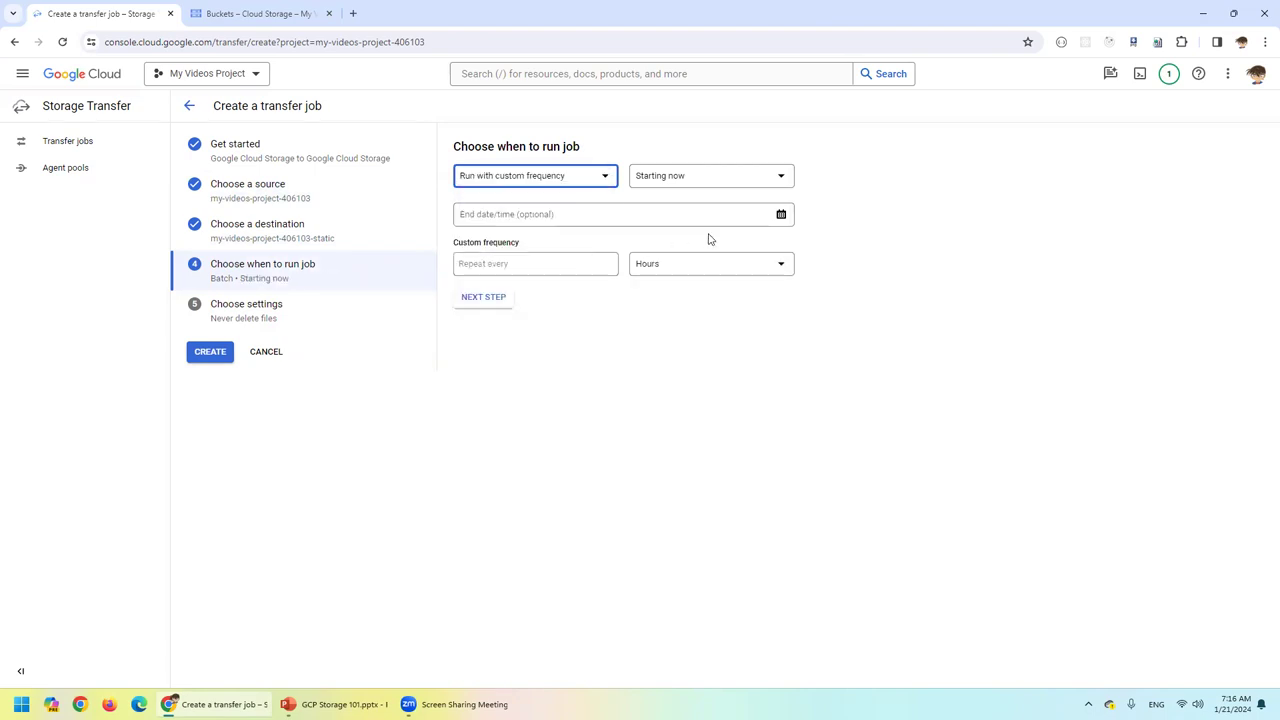
click(671, 264)
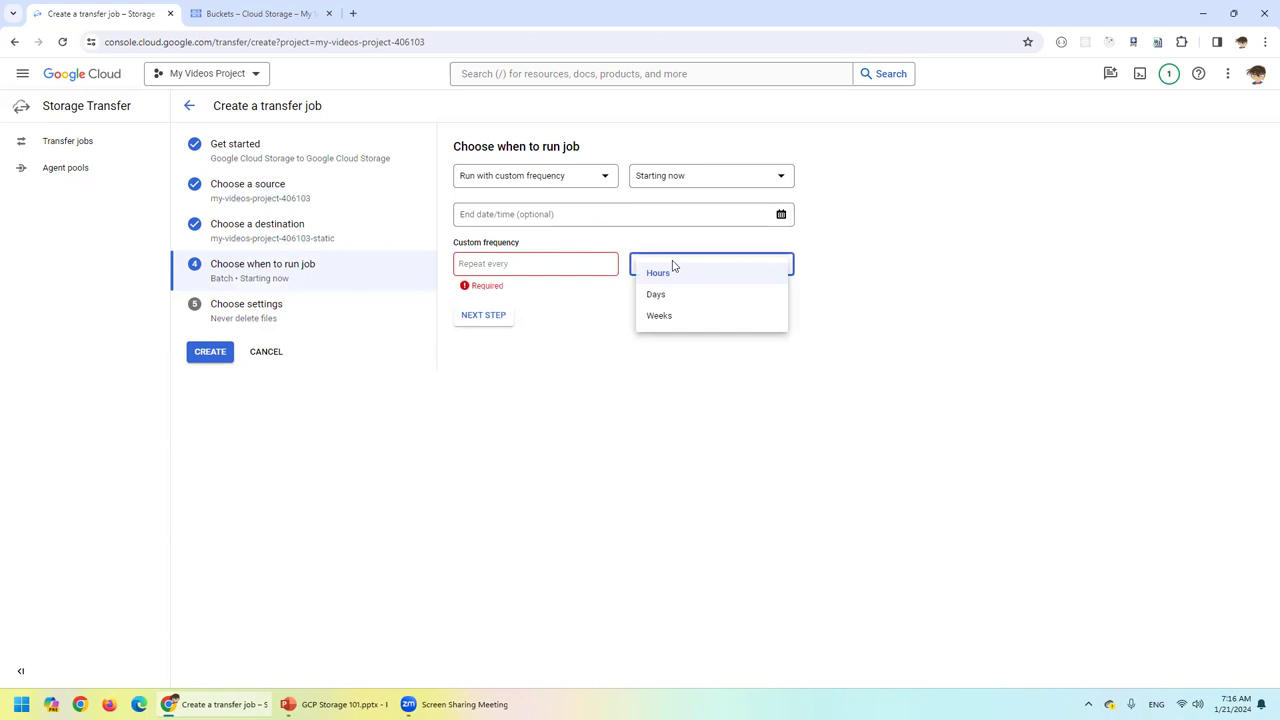
Try the Run on demand, Run every day and Run every week schedules, and check the start and end time options.
click(557, 180)
click(560, 289)
click(548, 182)
click(545, 207)
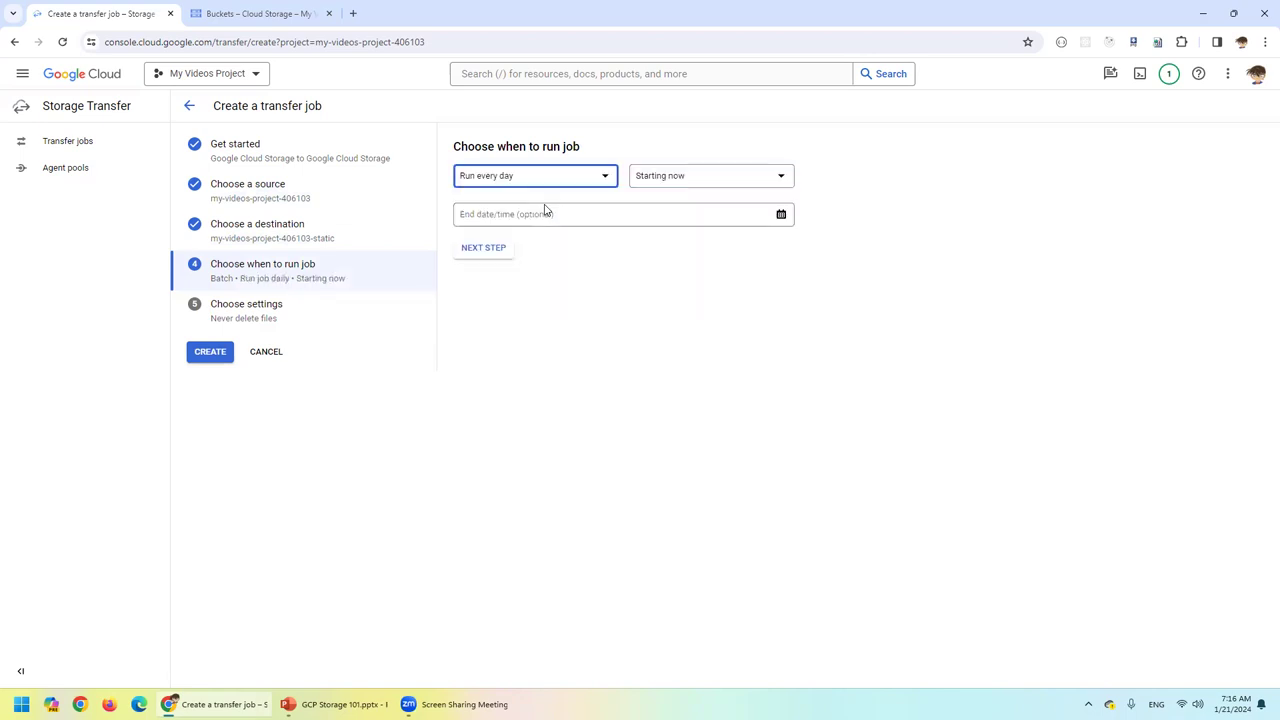
click(686, 177)
click(694, 188)
click(613, 214)
click(557, 177)
click(545, 229)
Try a custom frequency with Days and Weeks as the unit, and set the job schedule back to Run once.
click(546, 180)
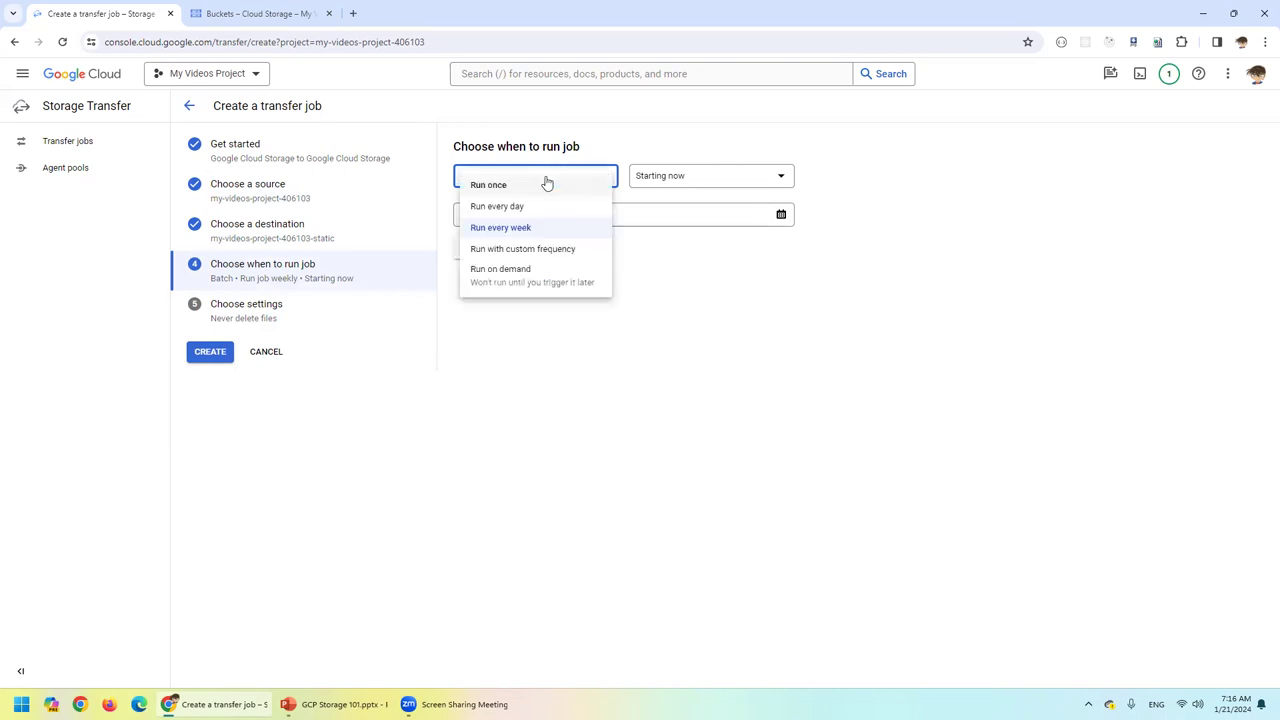
click(558, 258)
click(567, 263)
click(722, 265)
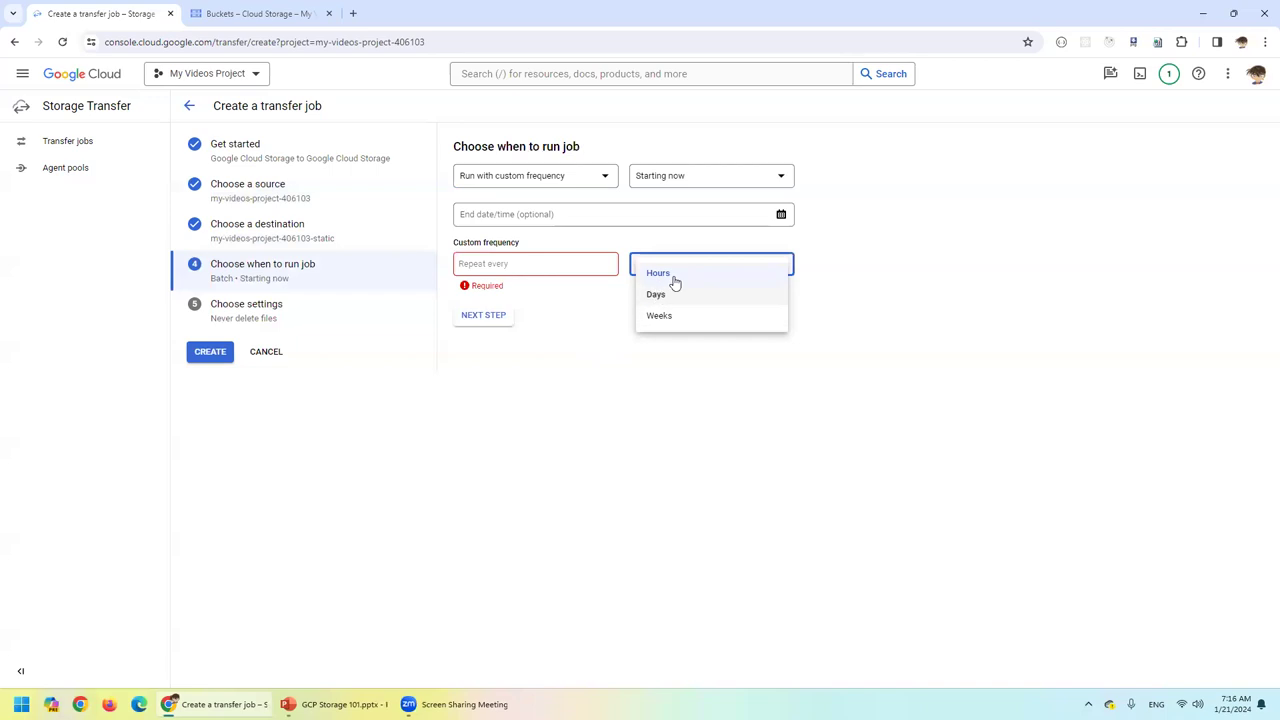
click(674, 296)
click(674, 268)
click(670, 318)
click(616, 327)
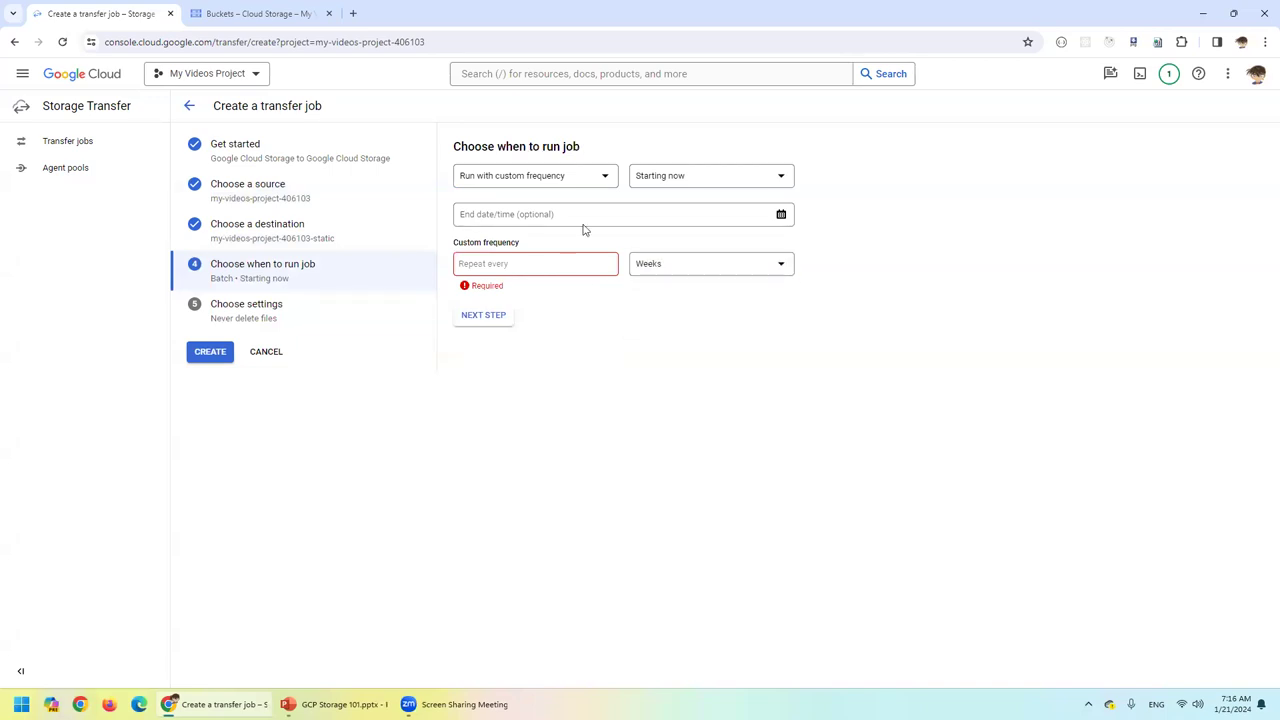
click(554, 175)
click(529, 187)
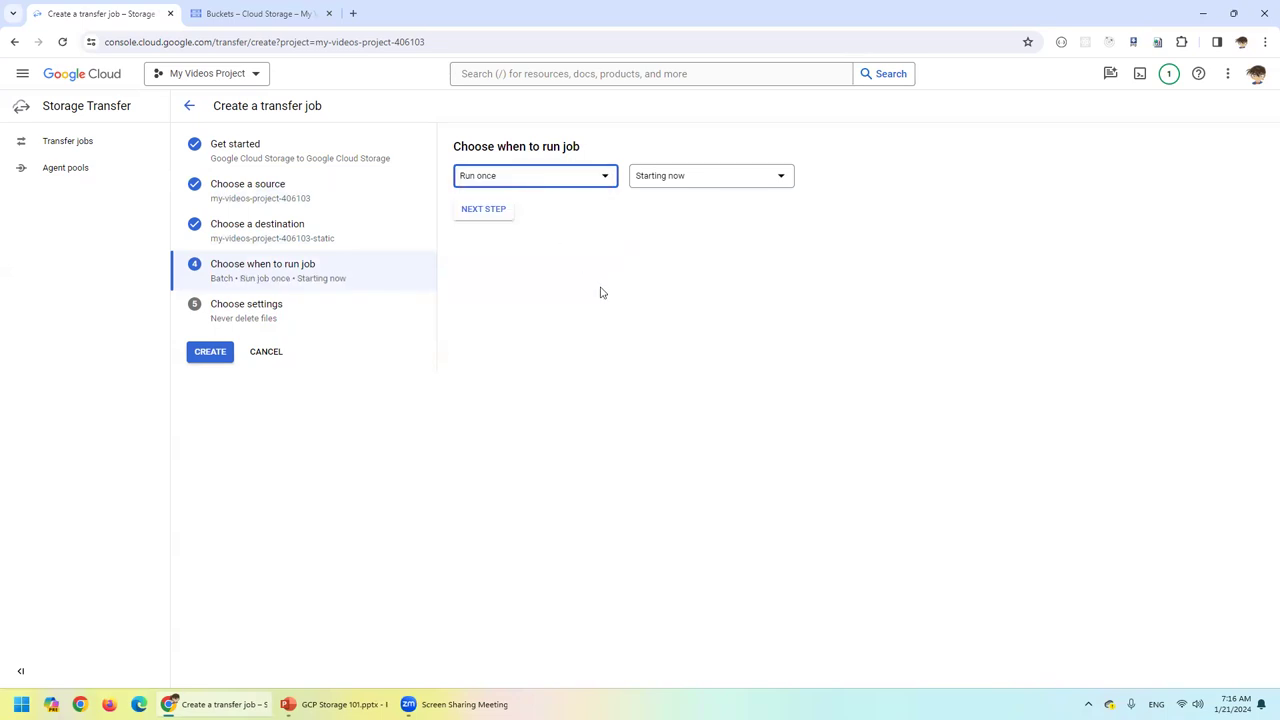
Try the Starting on option for the one-time run, set it back to Starting now, and continue to the job settings.
click(693, 178)
click(585, 268)
click(686, 189)
click(688, 207)
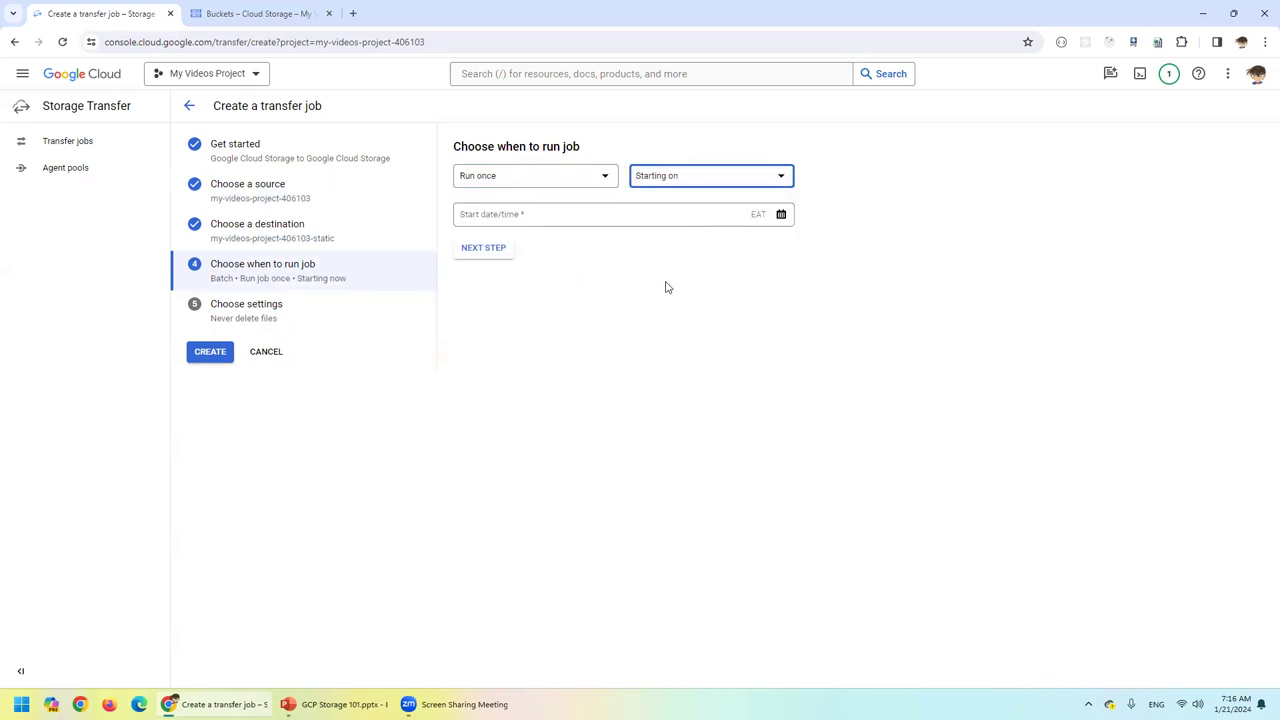
click(674, 177)
click(670, 183)
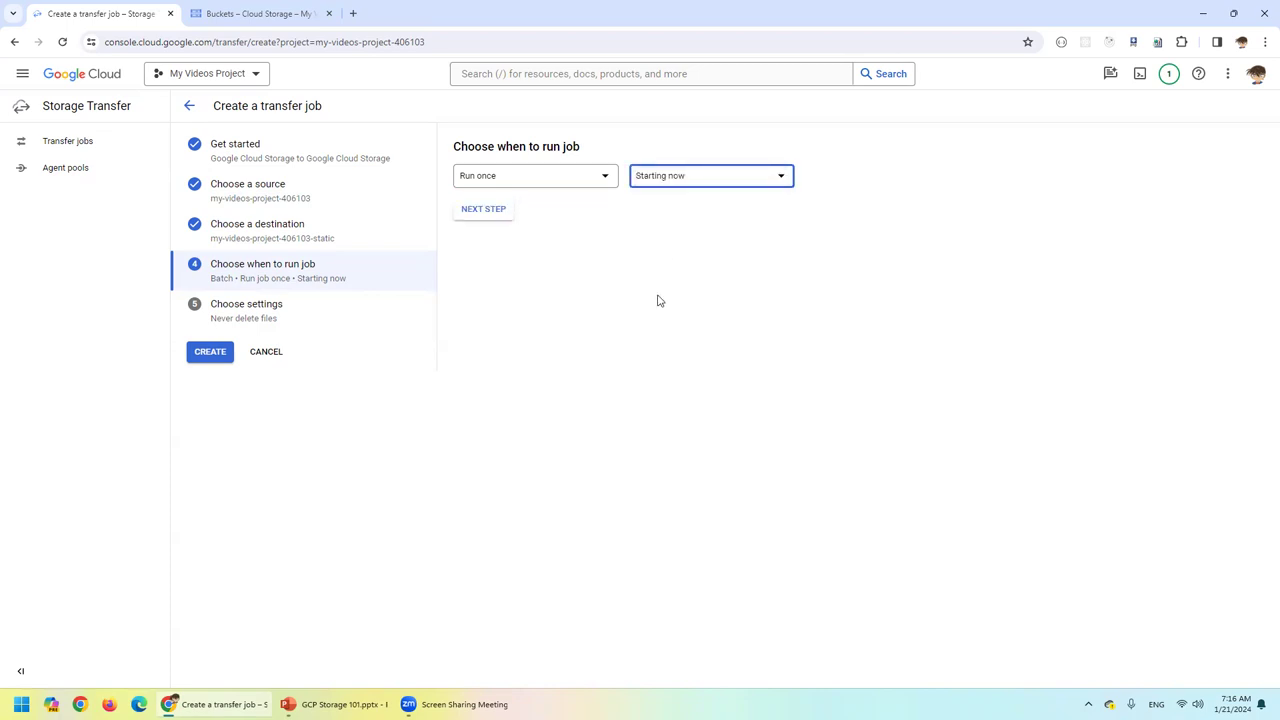
click(490, 212)
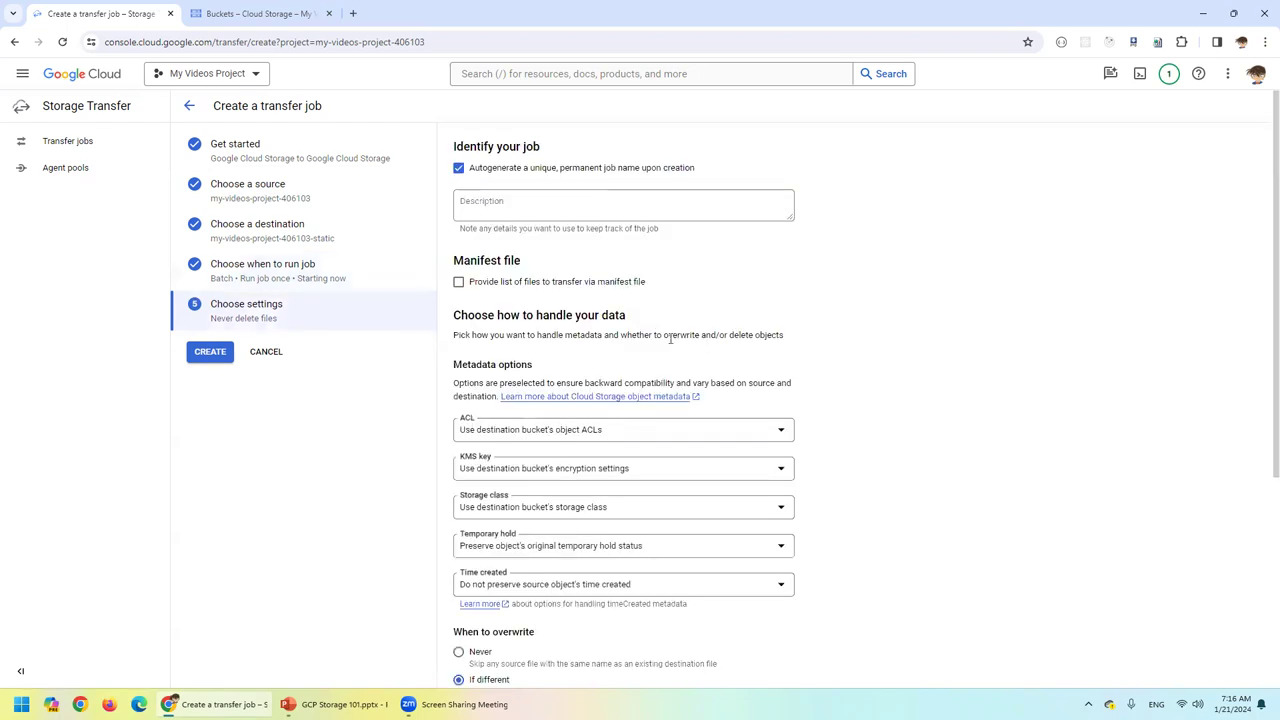
Review the transfer job settings, examining the ACL and KMS key choices under the metadata options.
scroll(863, 296, down, 5)
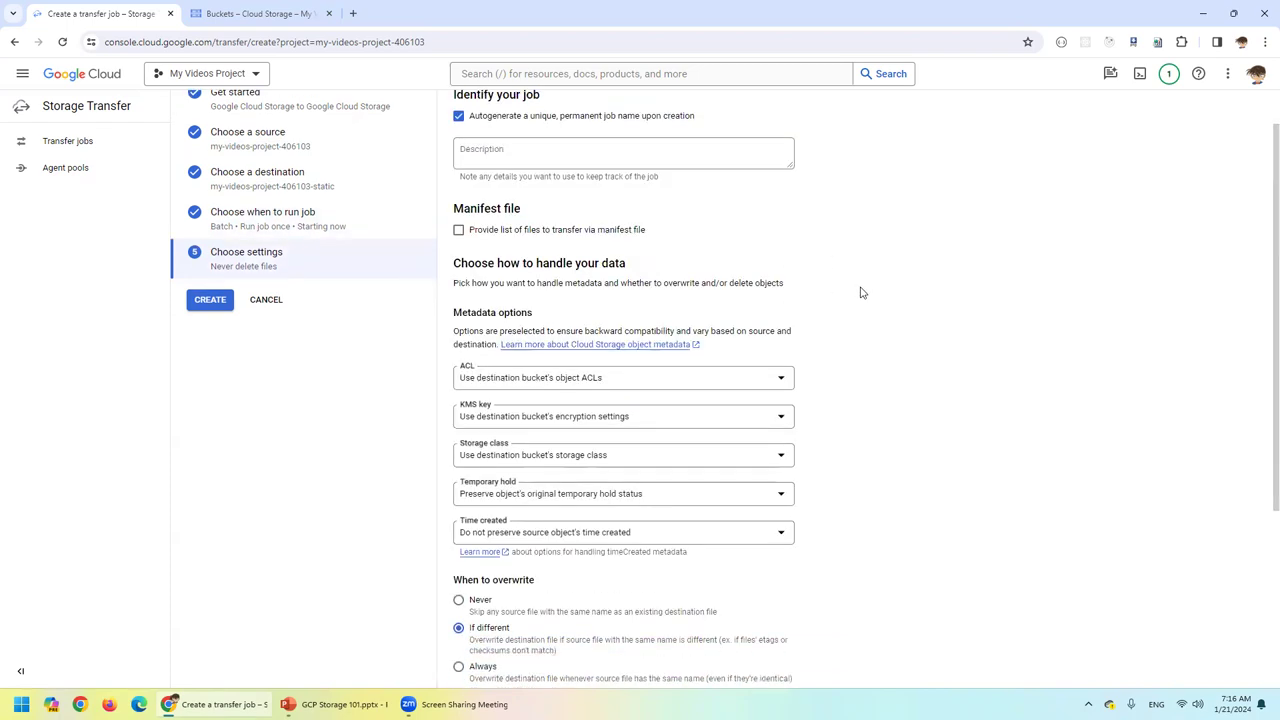
scroll(857, 292, up, 3)
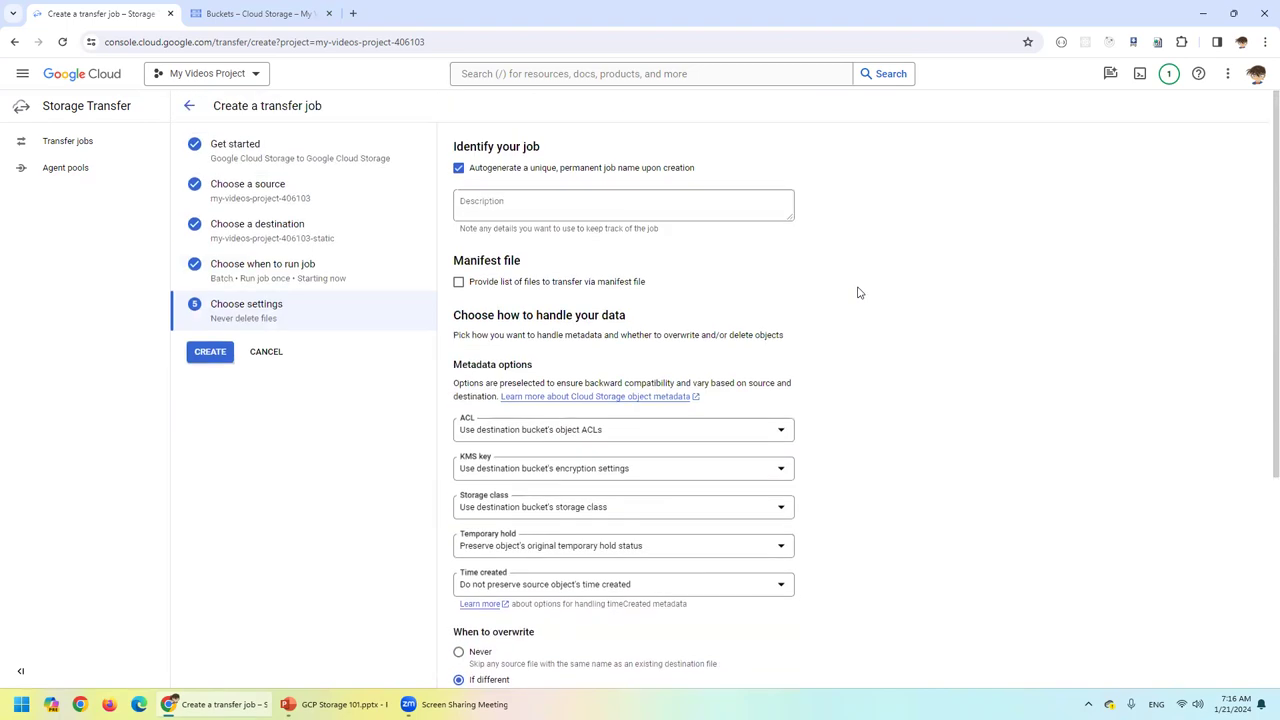
drag(456, 366, 570, 355)
click(570, 355)
scroll(697, 346, down, 1)
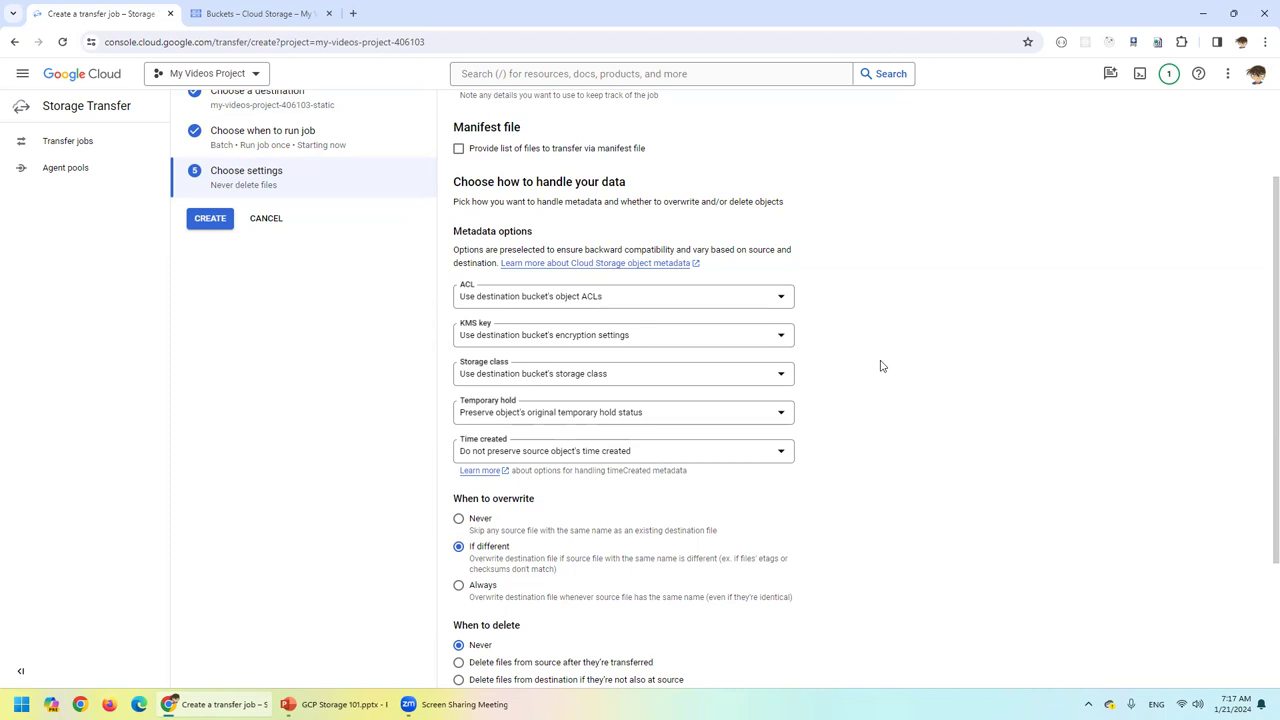
click(665, 304)
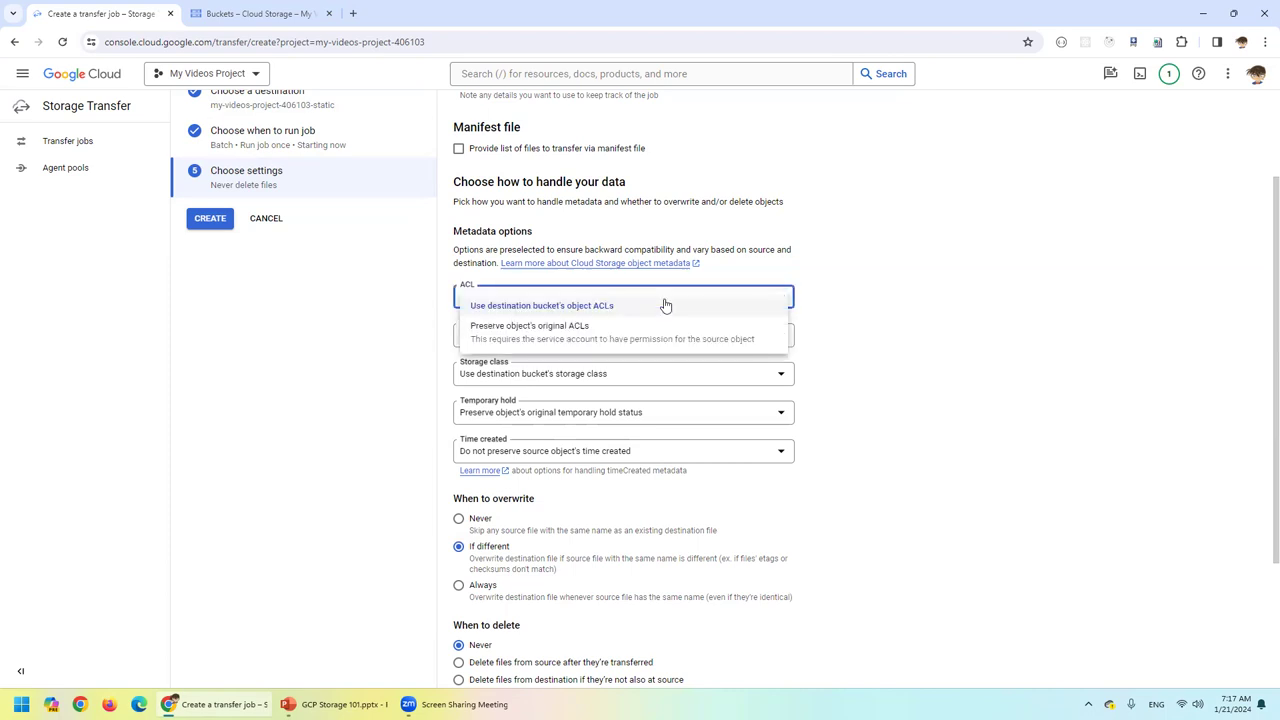
click(870, 299)
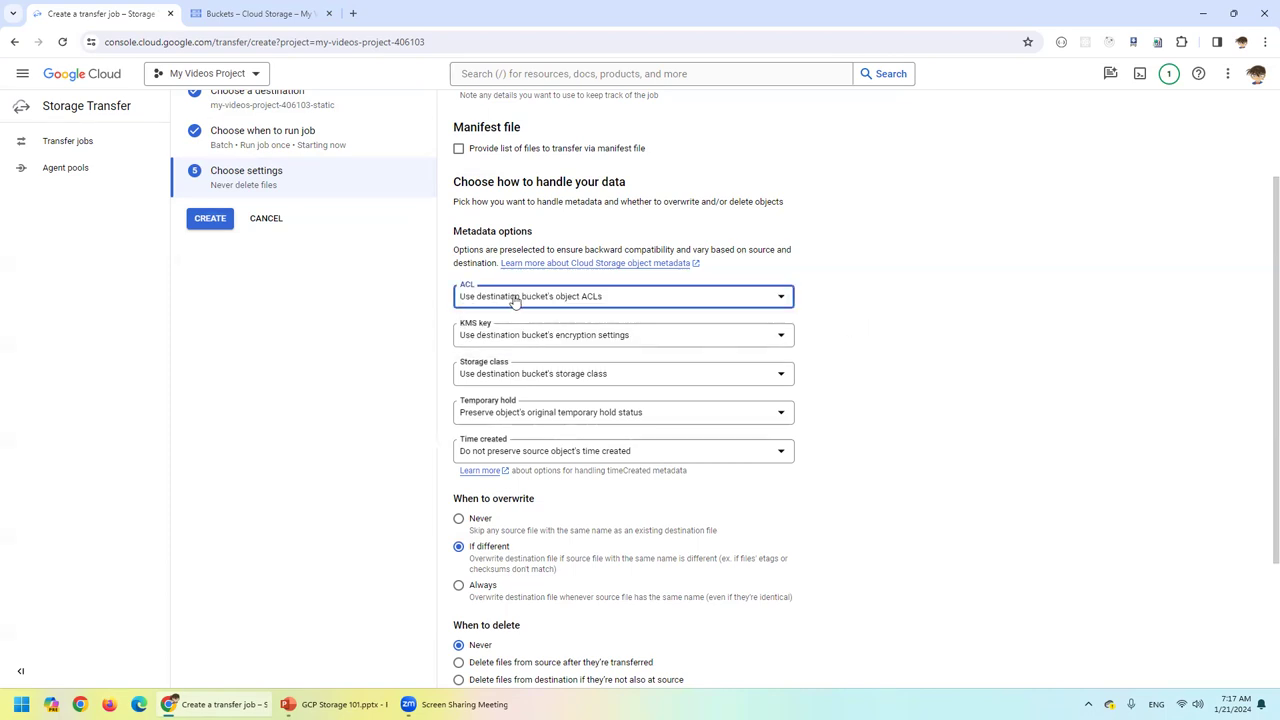
click(590, 308)
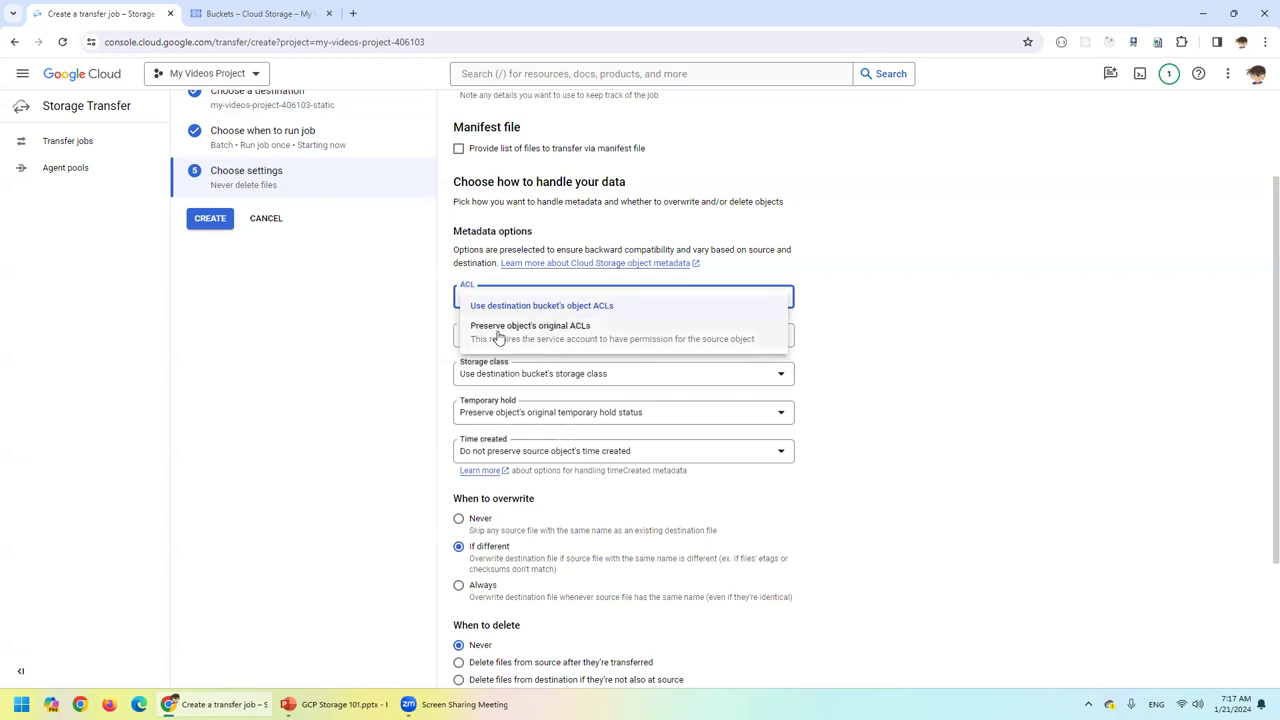
click(874, 309)
click(555, 343)
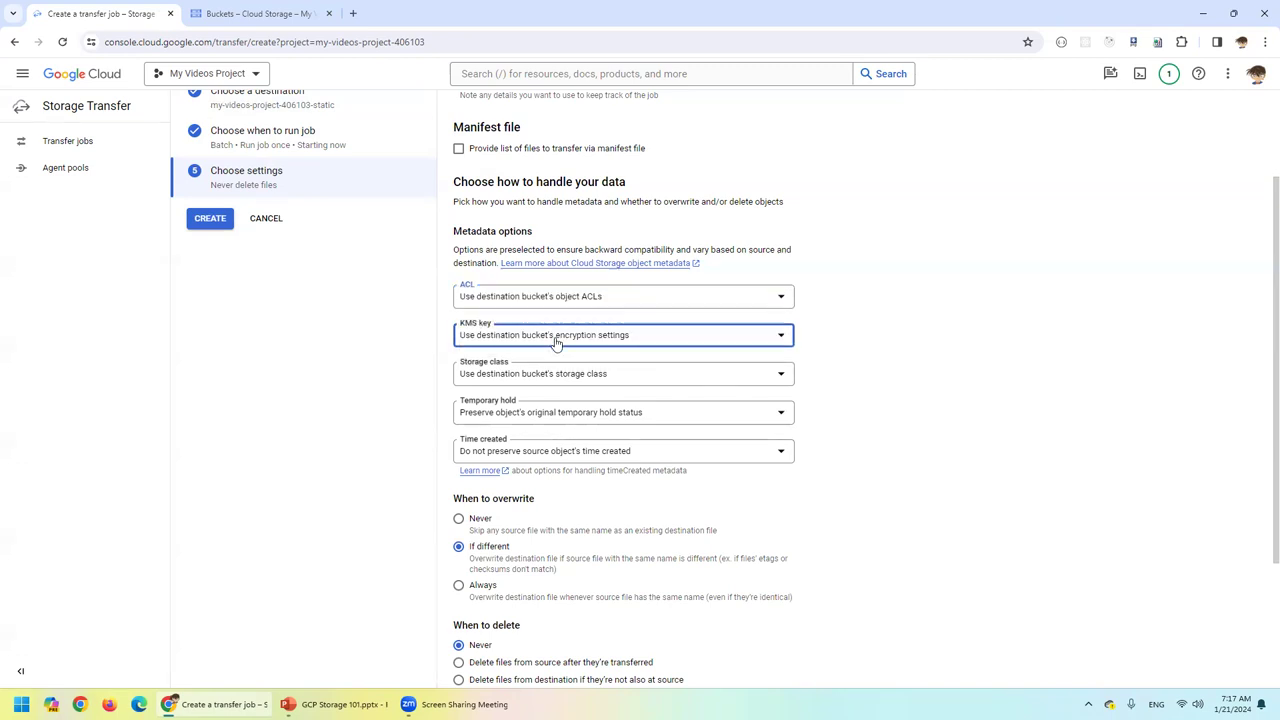
click(878, 361)
Examine the available choices for storage class, temporary hold and time created in the metadata options.
click(615, 385)
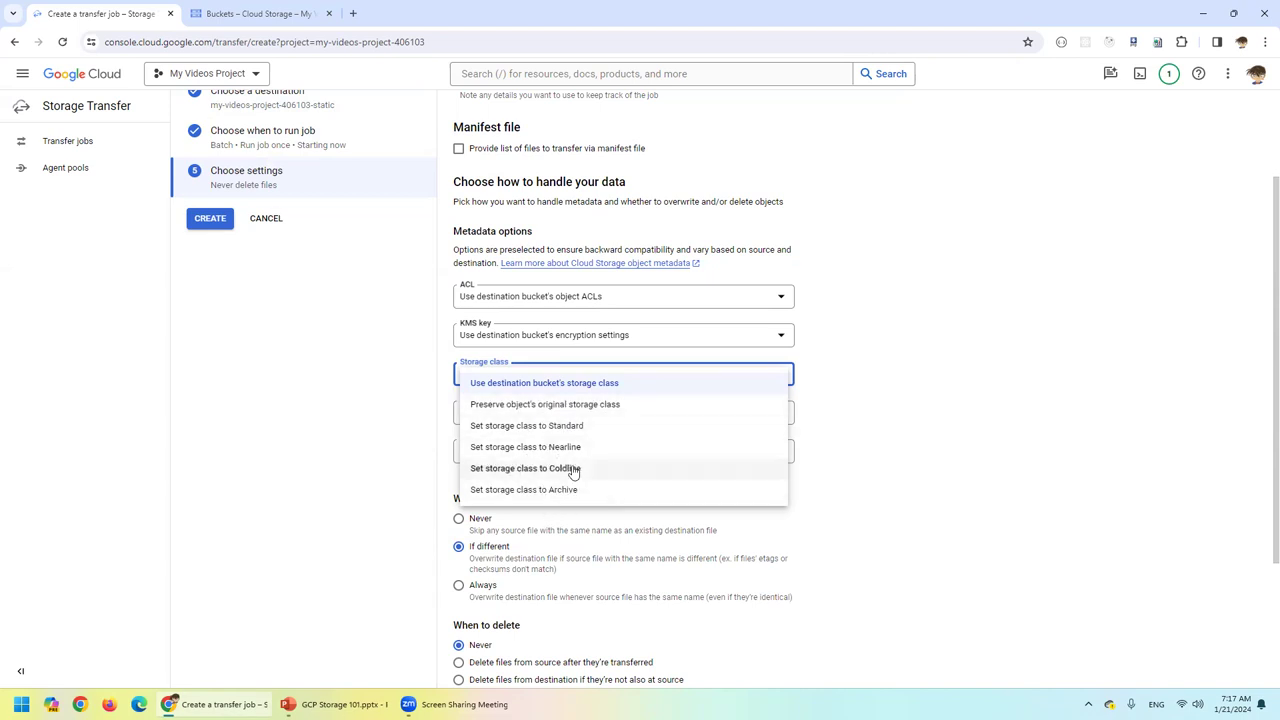
click(960, 457)
click(657, 423)
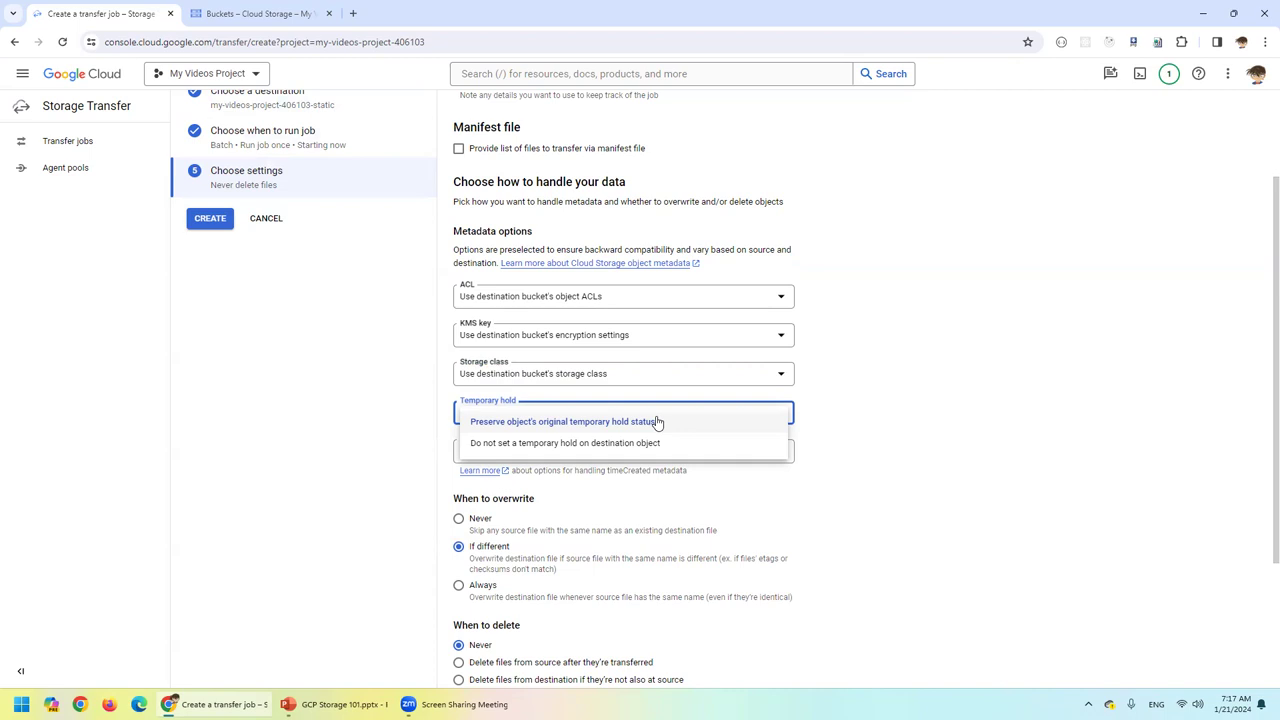
click(657, 422)
click(623, 452)
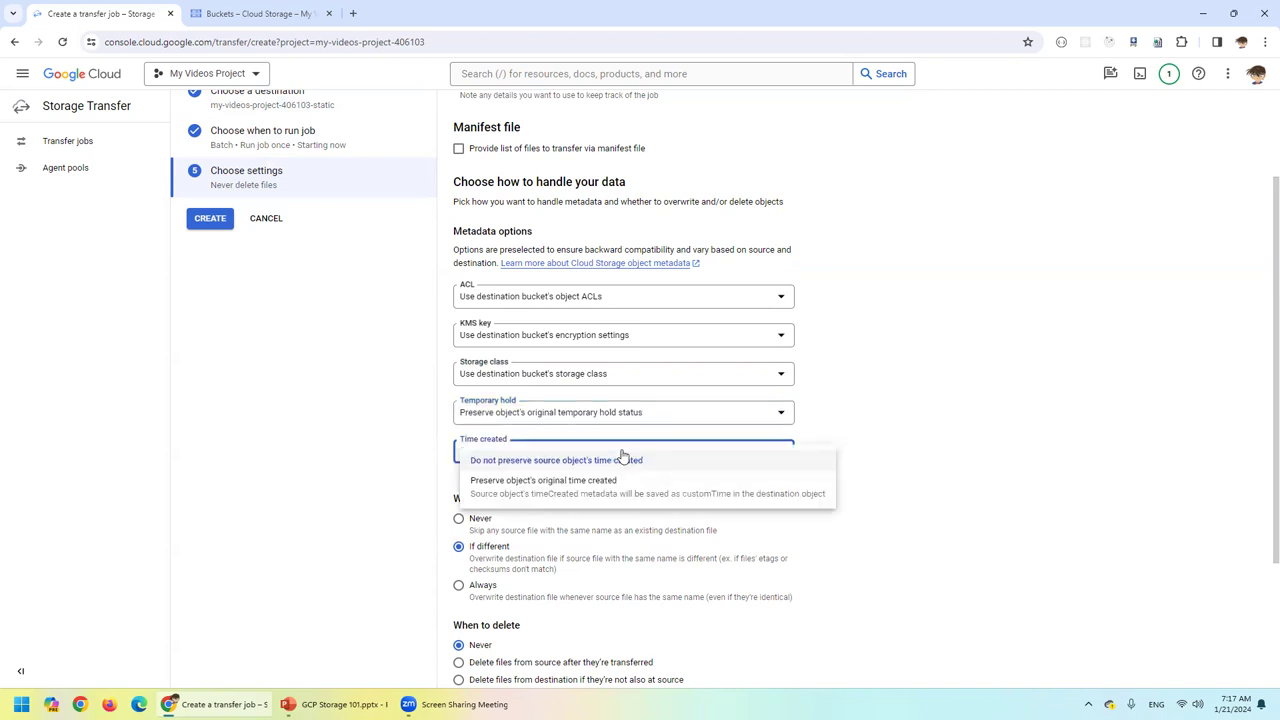
click(889, 391)
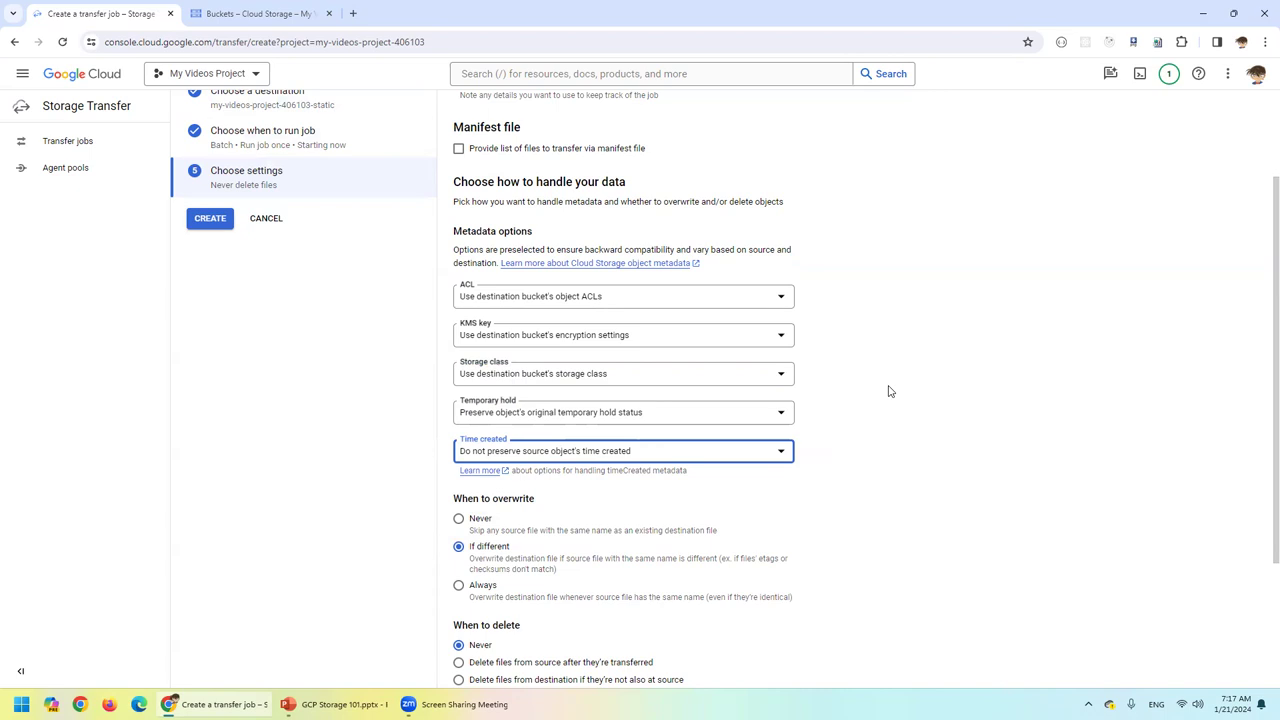
click(655, 455)
click(939, 455)
Try the alternative overwrite and delete options, restoring overwriting to If different and deletion to Never.
scroll(944, 452, down, 3)
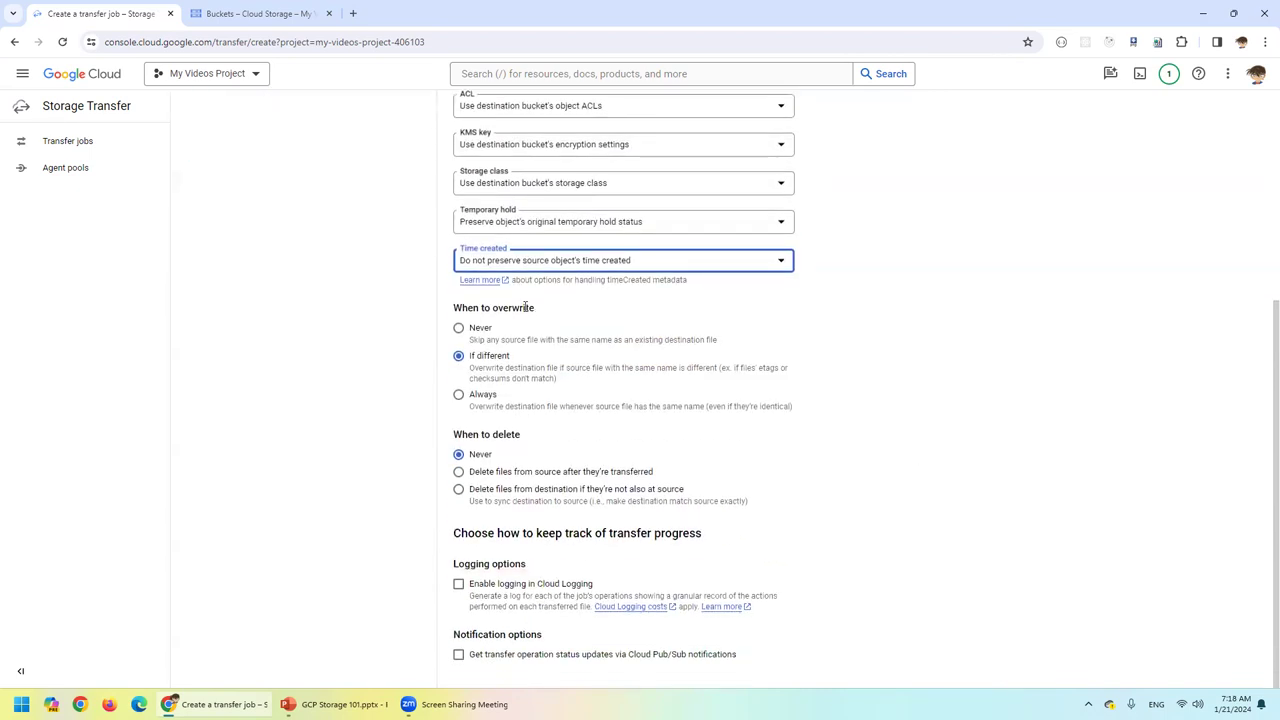
click(470, 335)
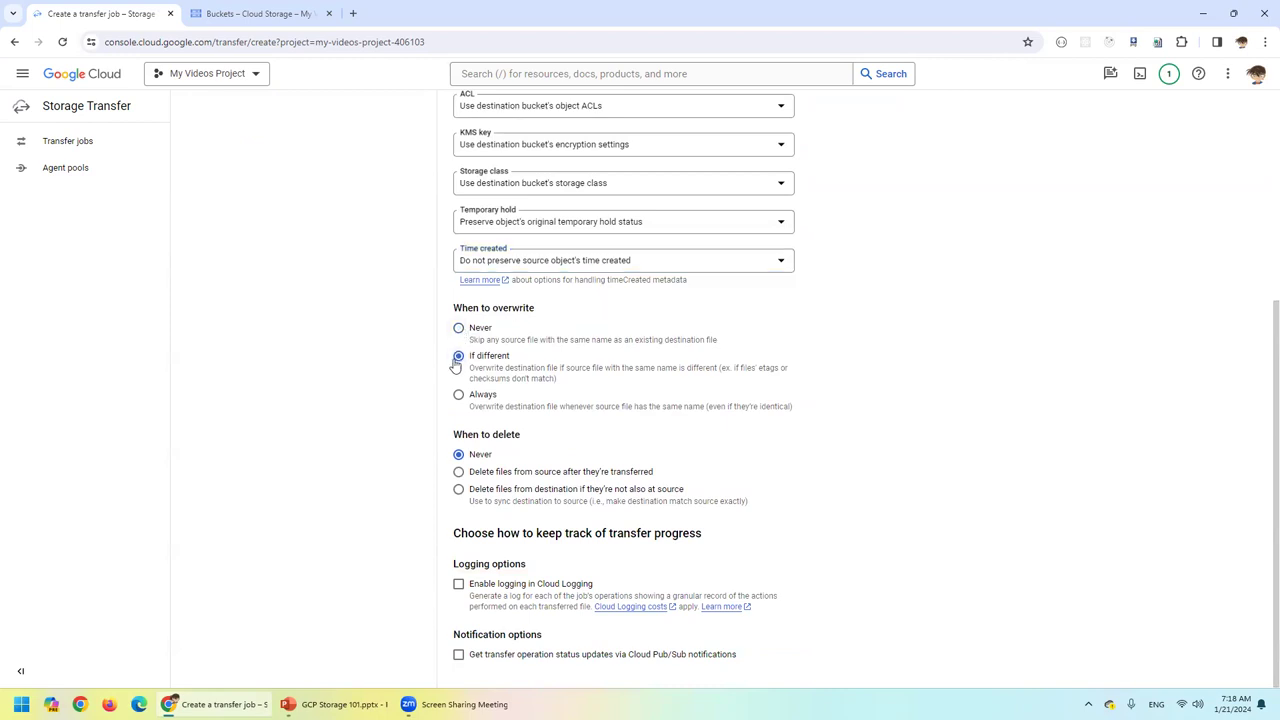
click(458, 395)
click(460, 357)
click(460, 472)
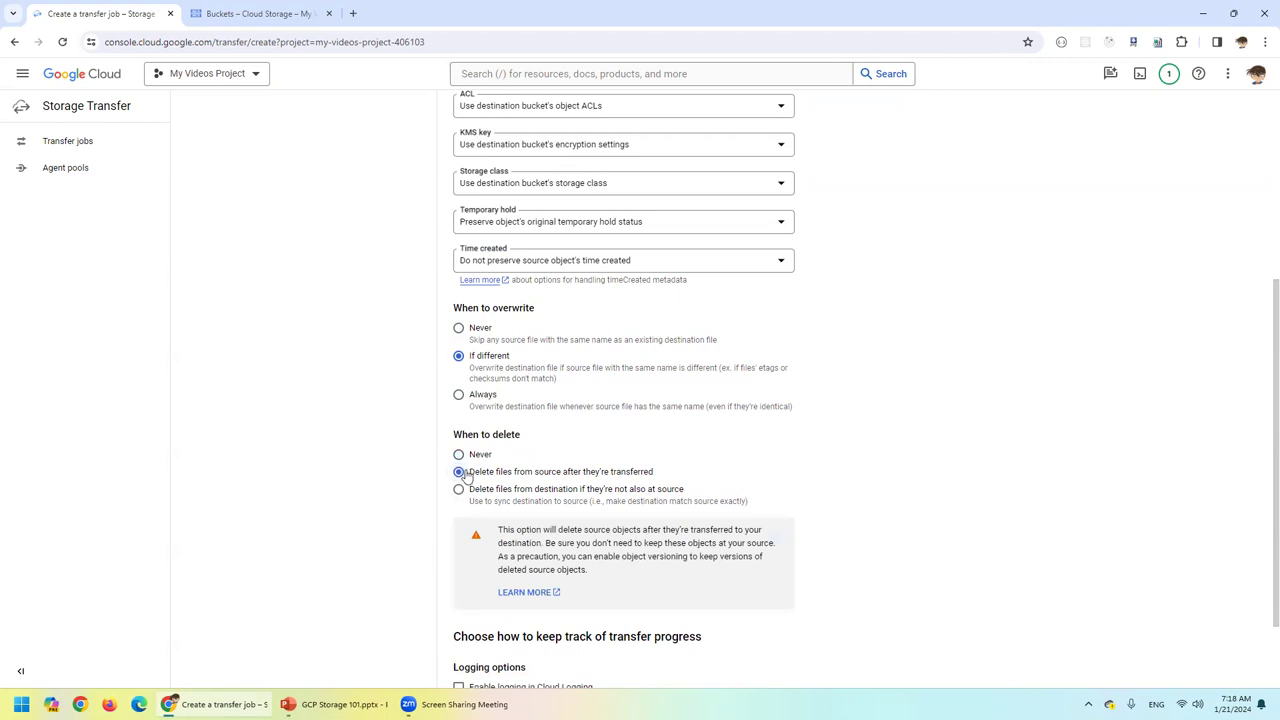
click(459, 489)
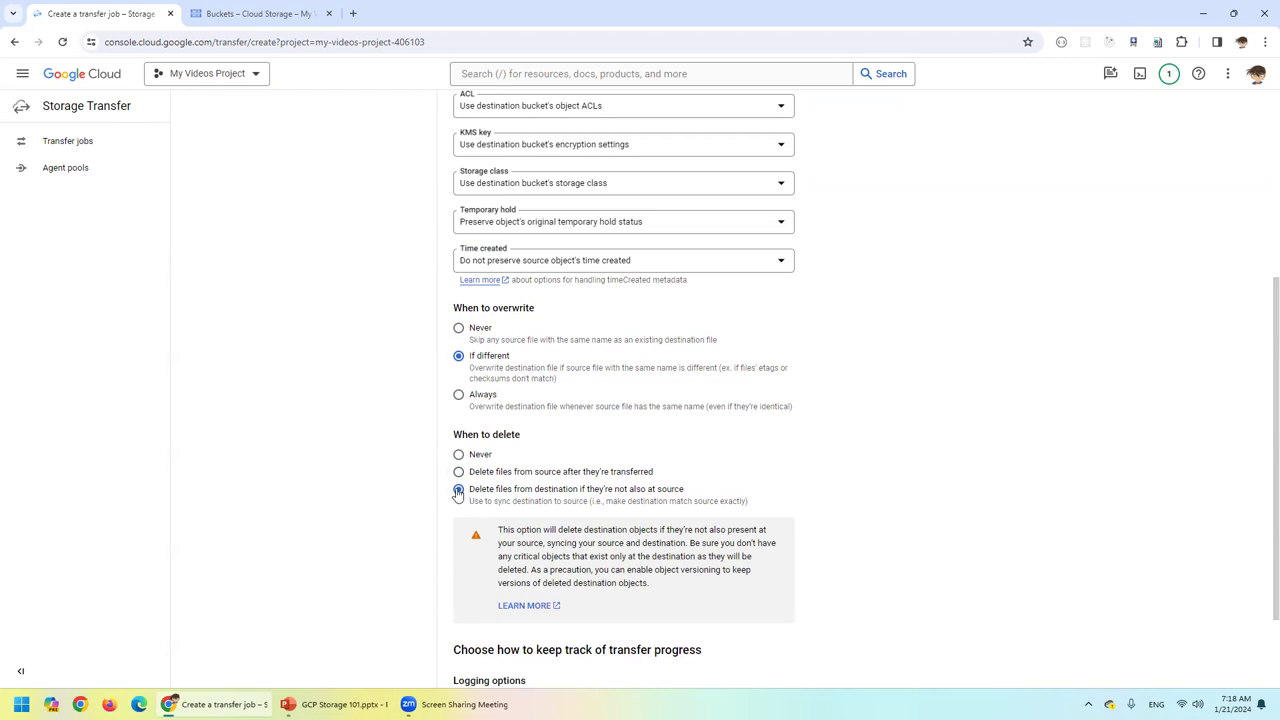
click(459, 454)
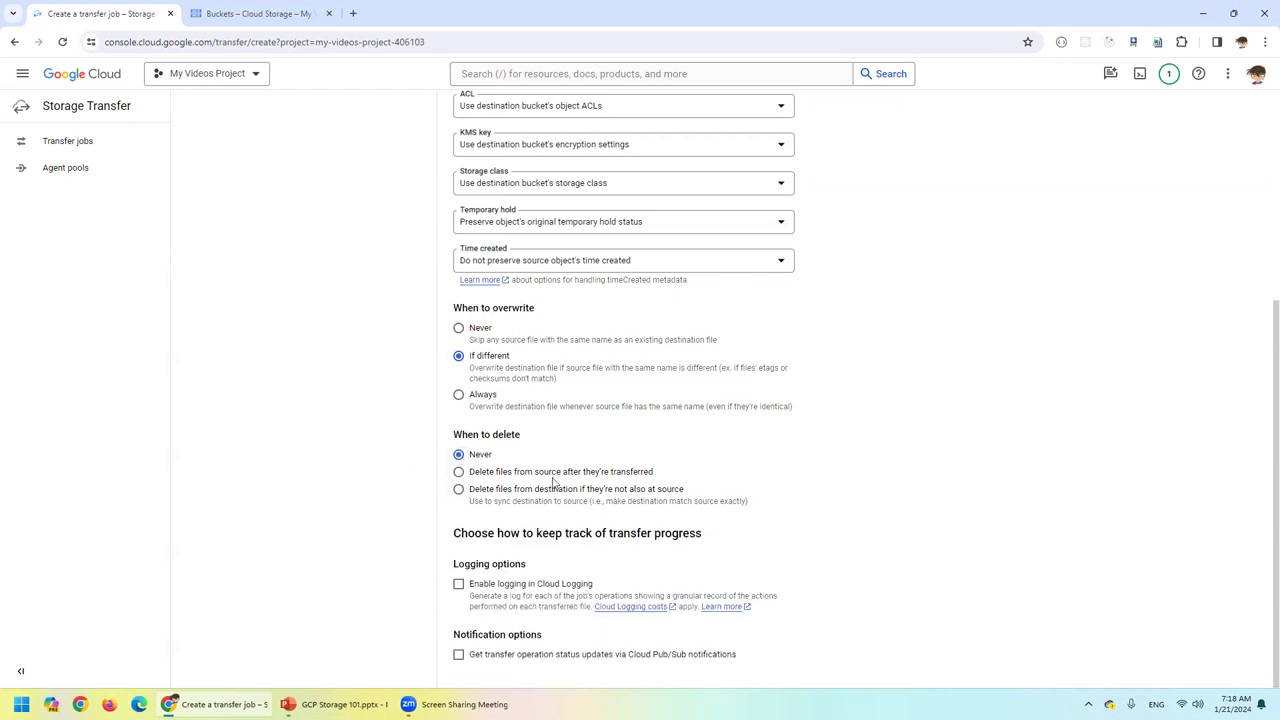
Try the Cloud Logging and Cloud Pub/Sub notification options for tracking the transfer's progress.
click(458, 583)
scroll(770, 440, down, 2)
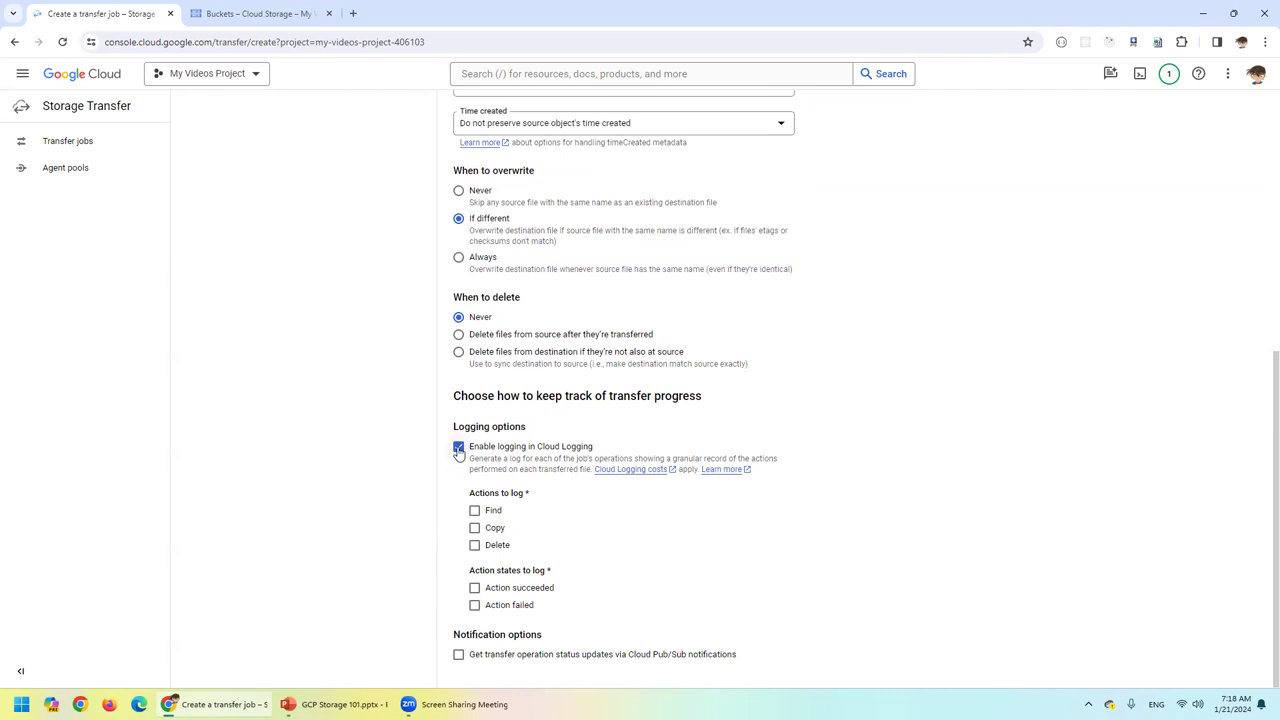
click(458, 446)
click(459, 654)
scroll(910, 328, down, 1)
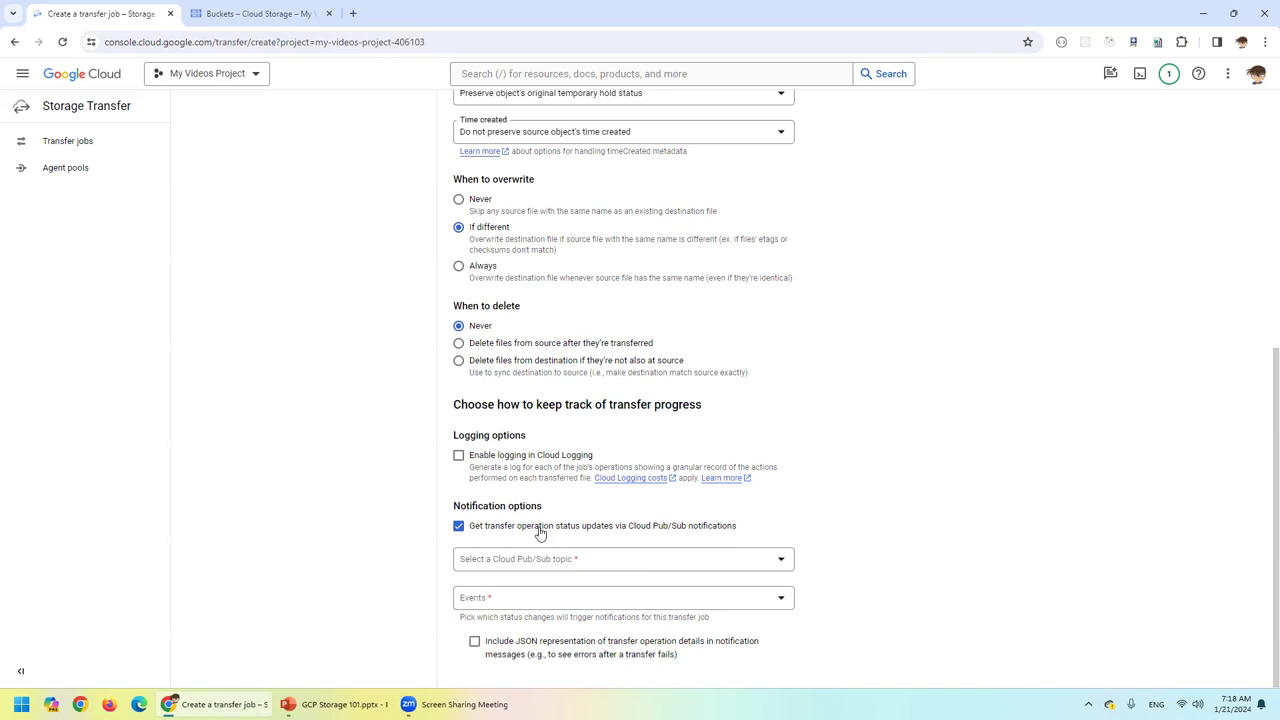
scroll(545, 530, up, 1)
scroll(800, 430, up, 3)
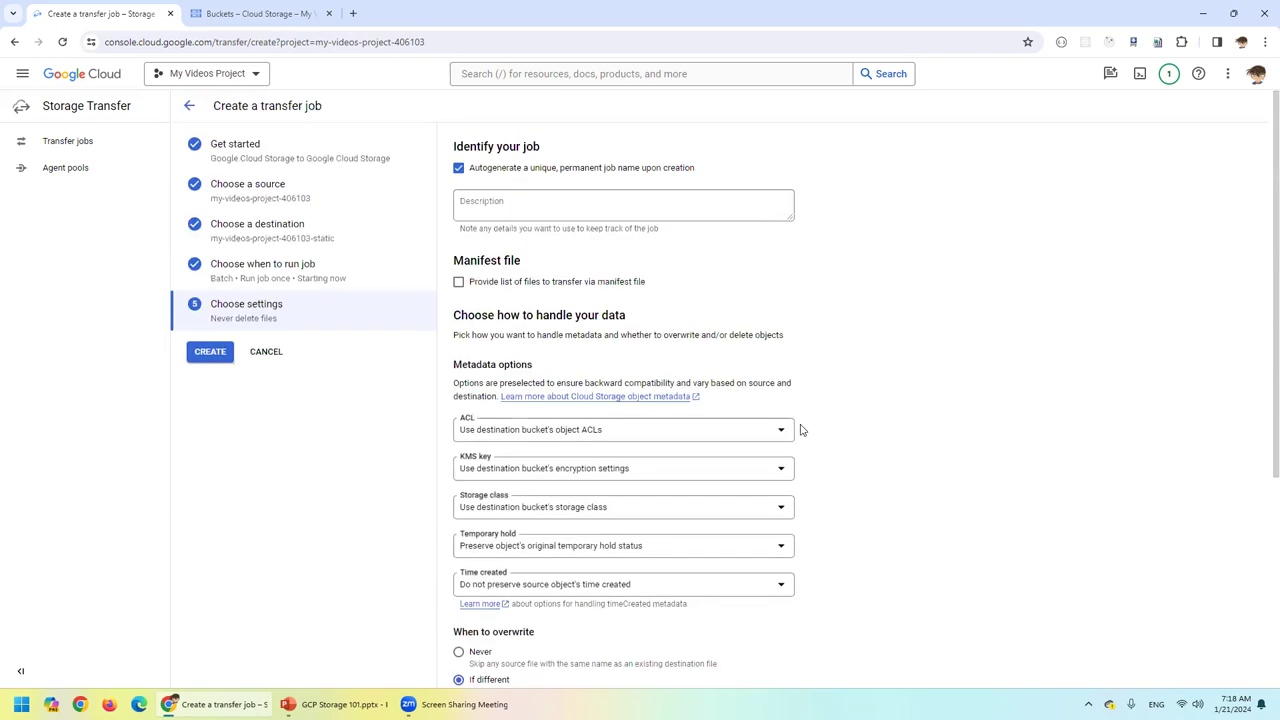
Create the transfer job with the chosen settings and dismiss the creation message.
scroll(514, 391, down, 3)
scroll(400, 363, up, 3)
click(205, 355)
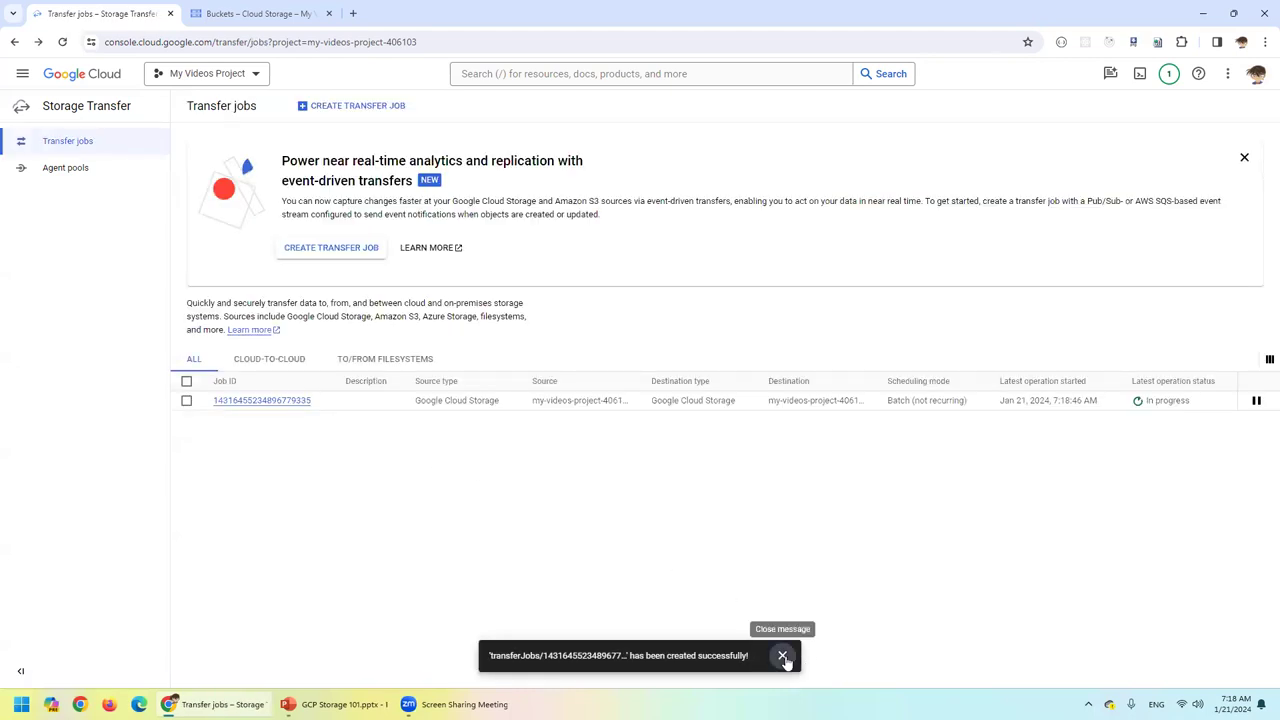
click(782, 656)
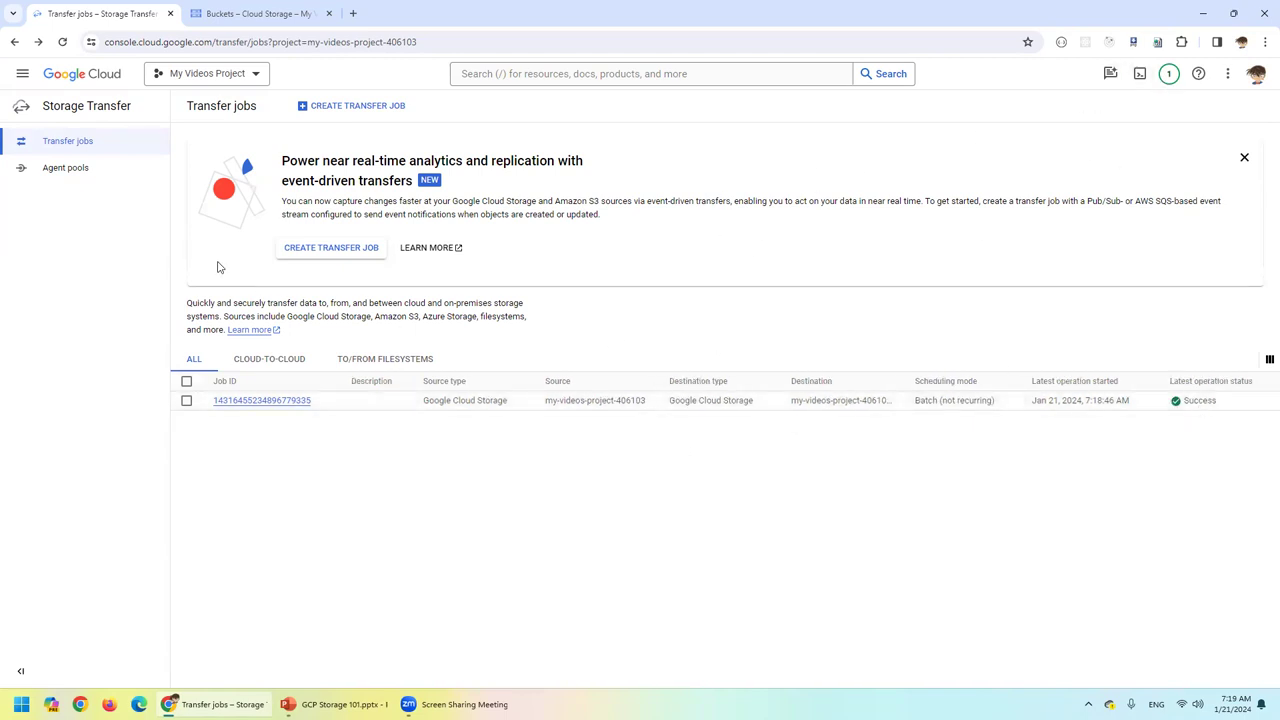
Open the my-videos-project-406103-static bucket and check its transferred objects, including the contents of the test folder.
click(300, 13)
click(306, 205)
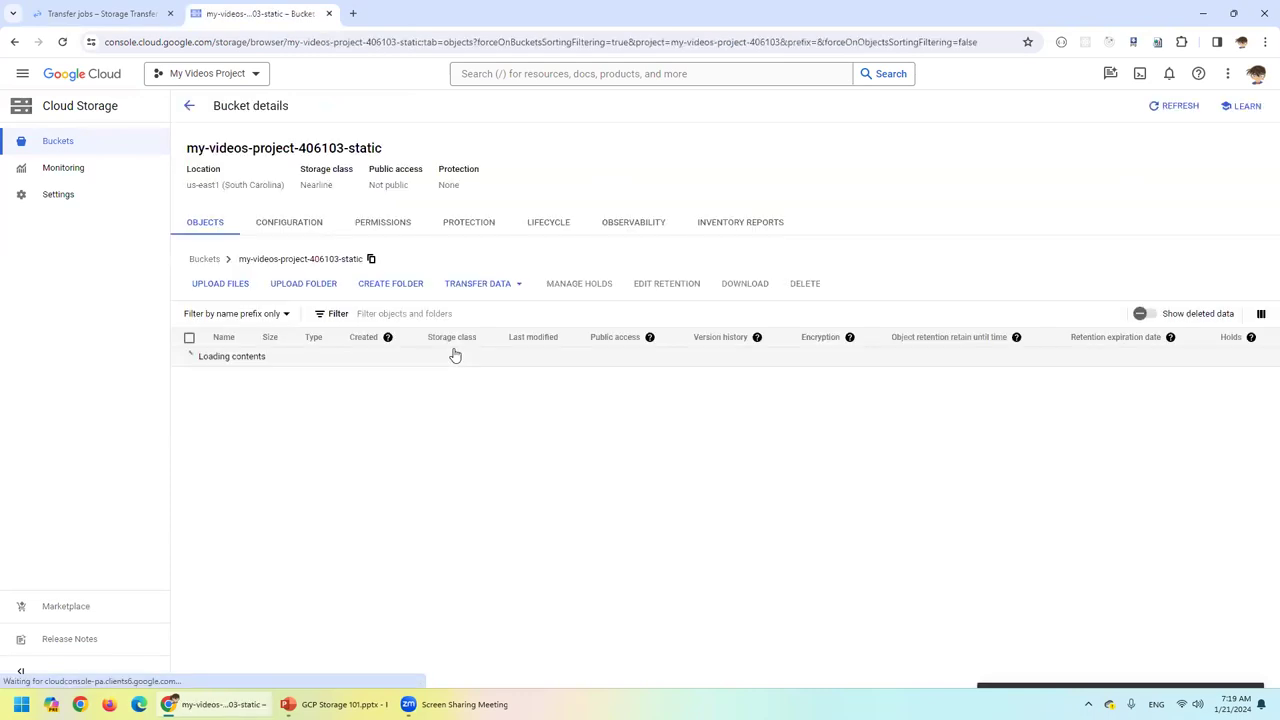
click(236, 375)
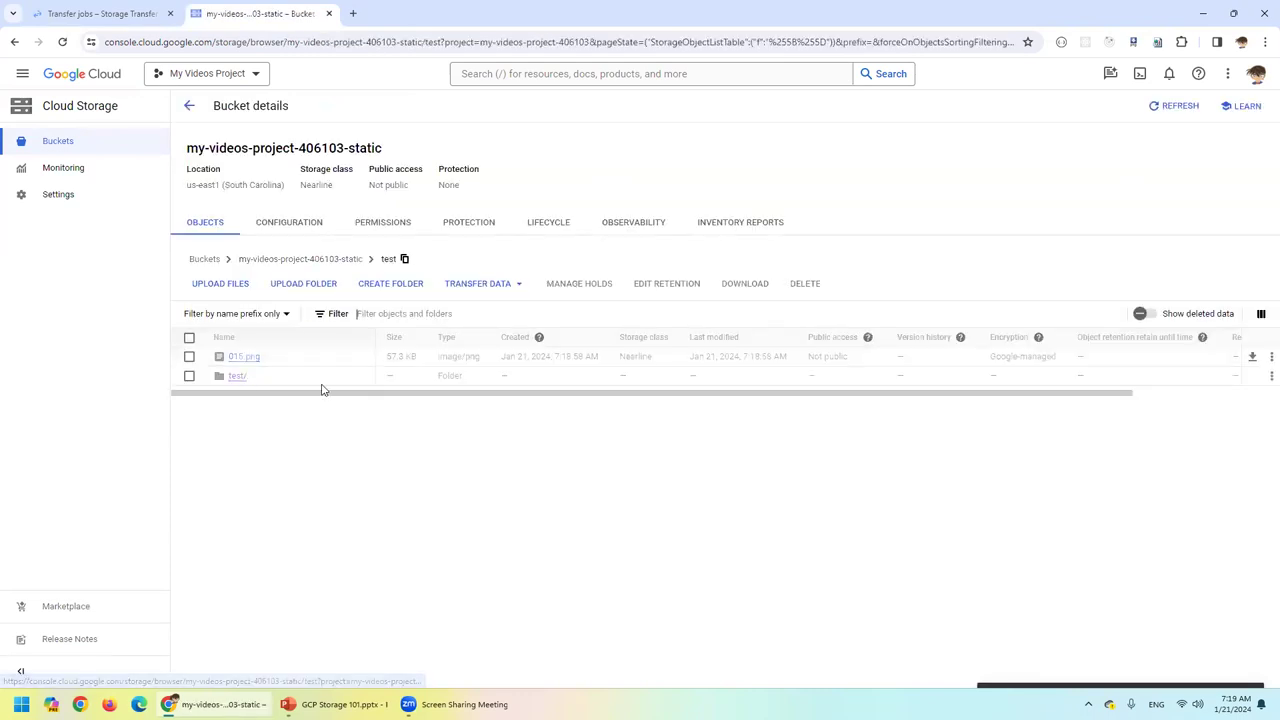
click(338, 263)
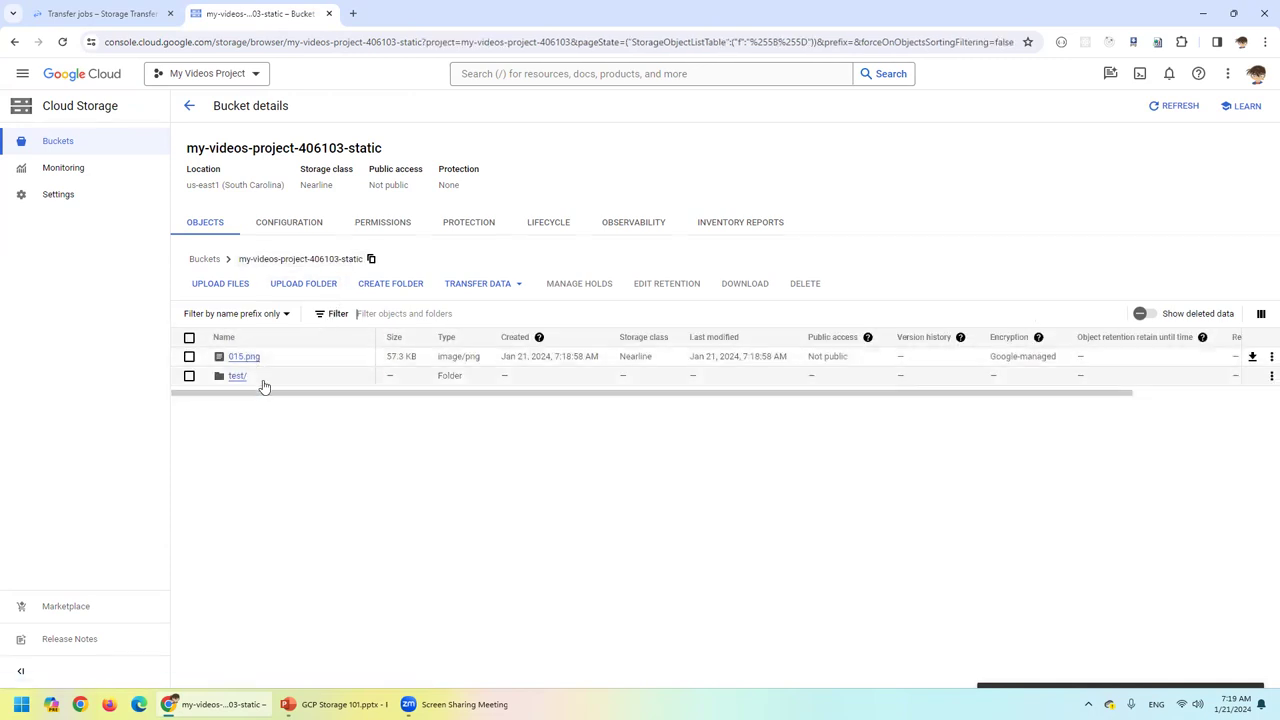
triple_click(362, 147)
click(509, 426)
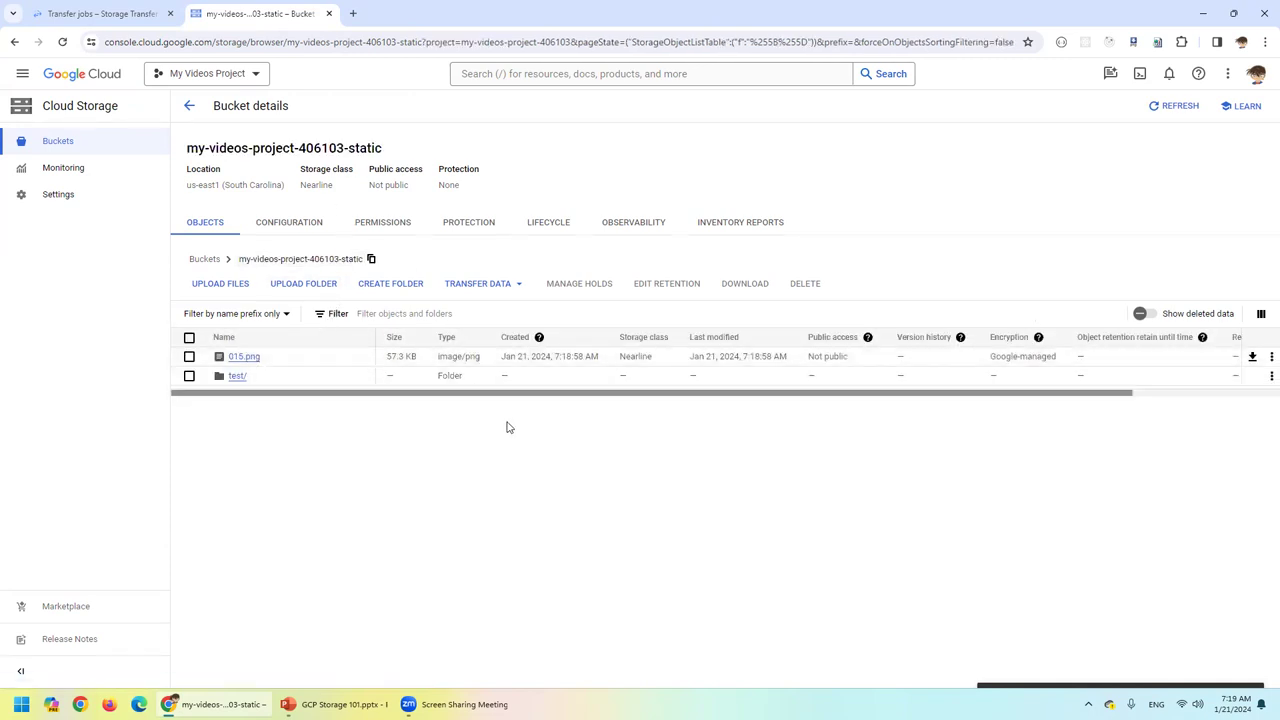
Open the transfer job's details and review its job information, source, destination and monitoring charts.
click(68, 14)
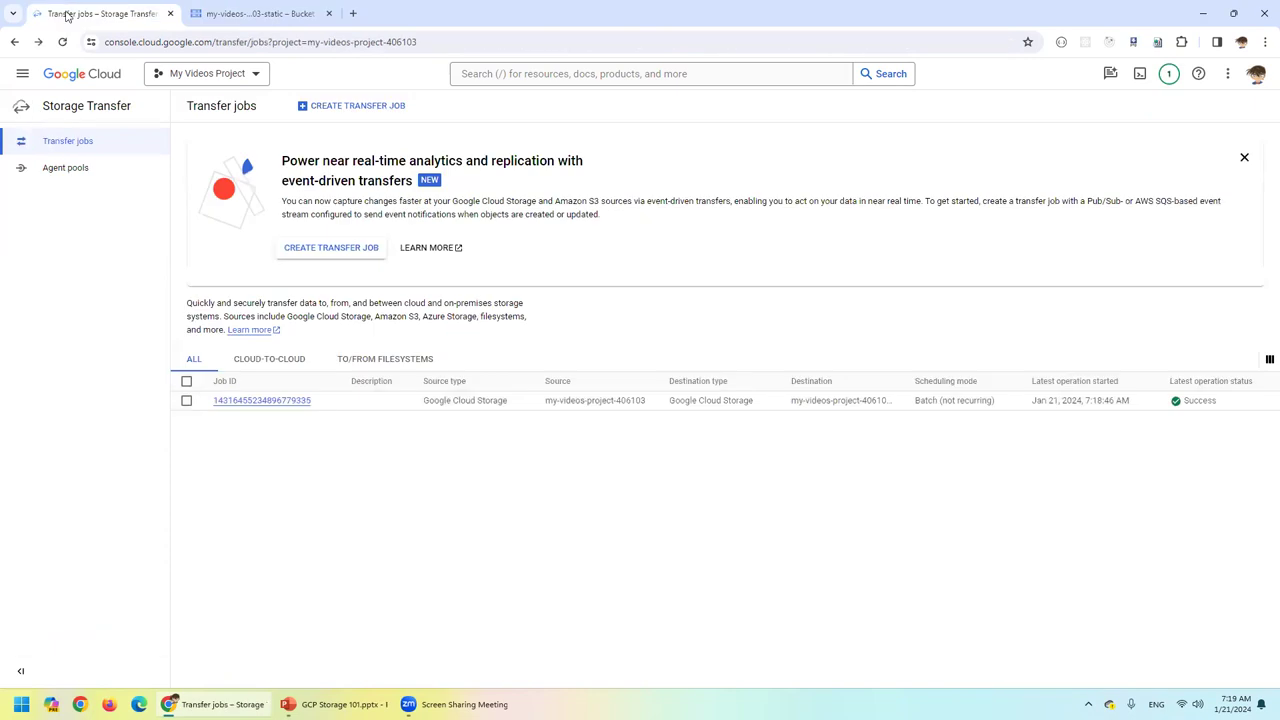
click(286, 401)
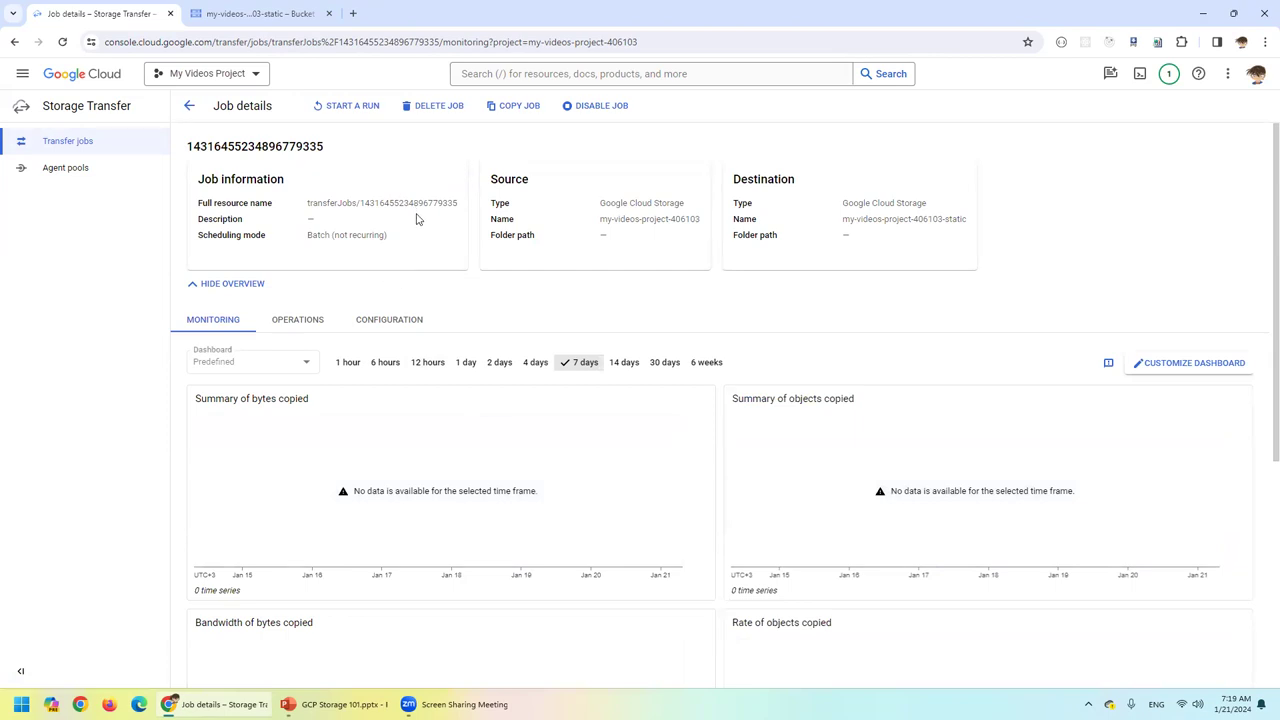
triple_click(250, 190)
click(285, 216)
scroll(712, 258, down, 4)
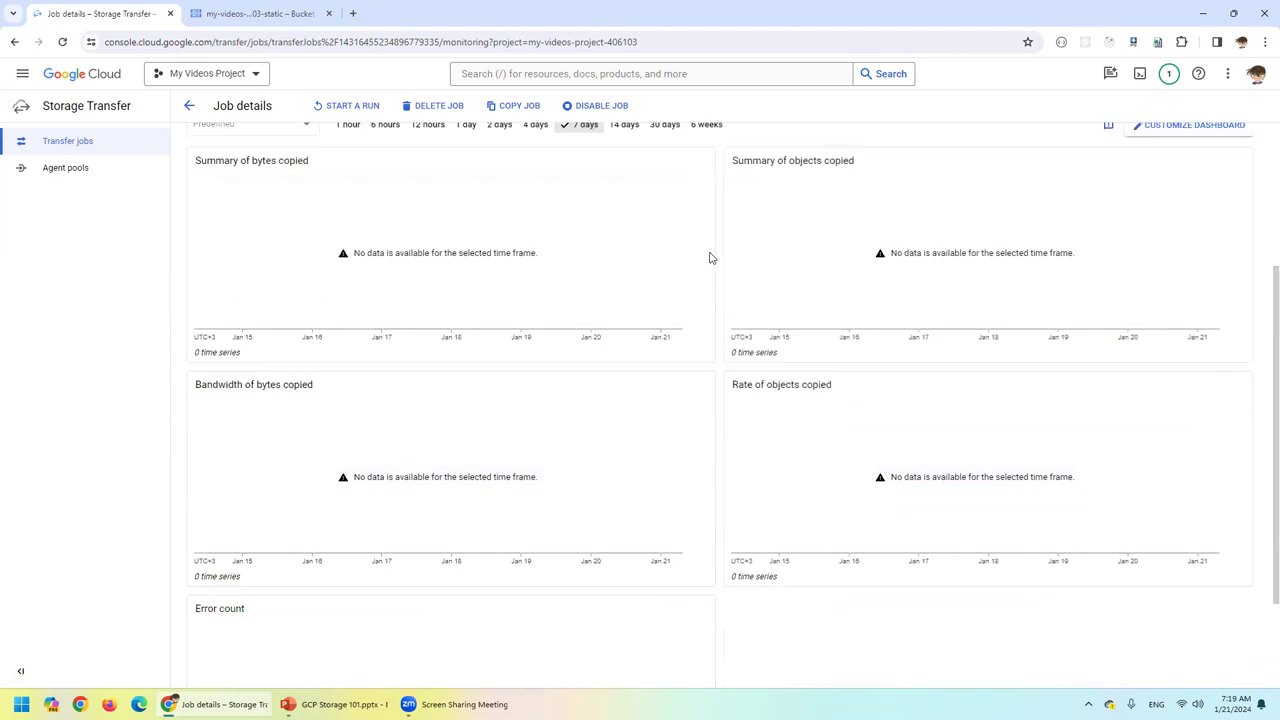
scroll(600, 271, up, 4)
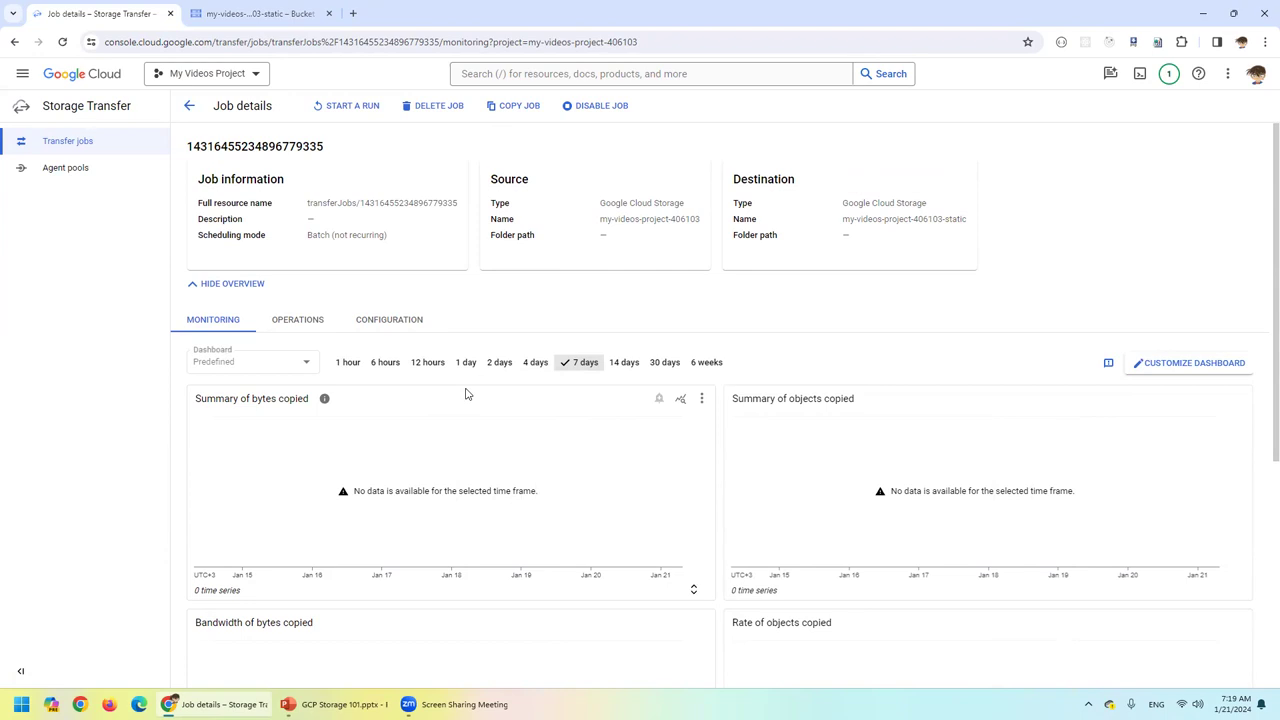
Delete the transfer job permanently, entering its automatically assigned name as confirmation.
click(434, 105)
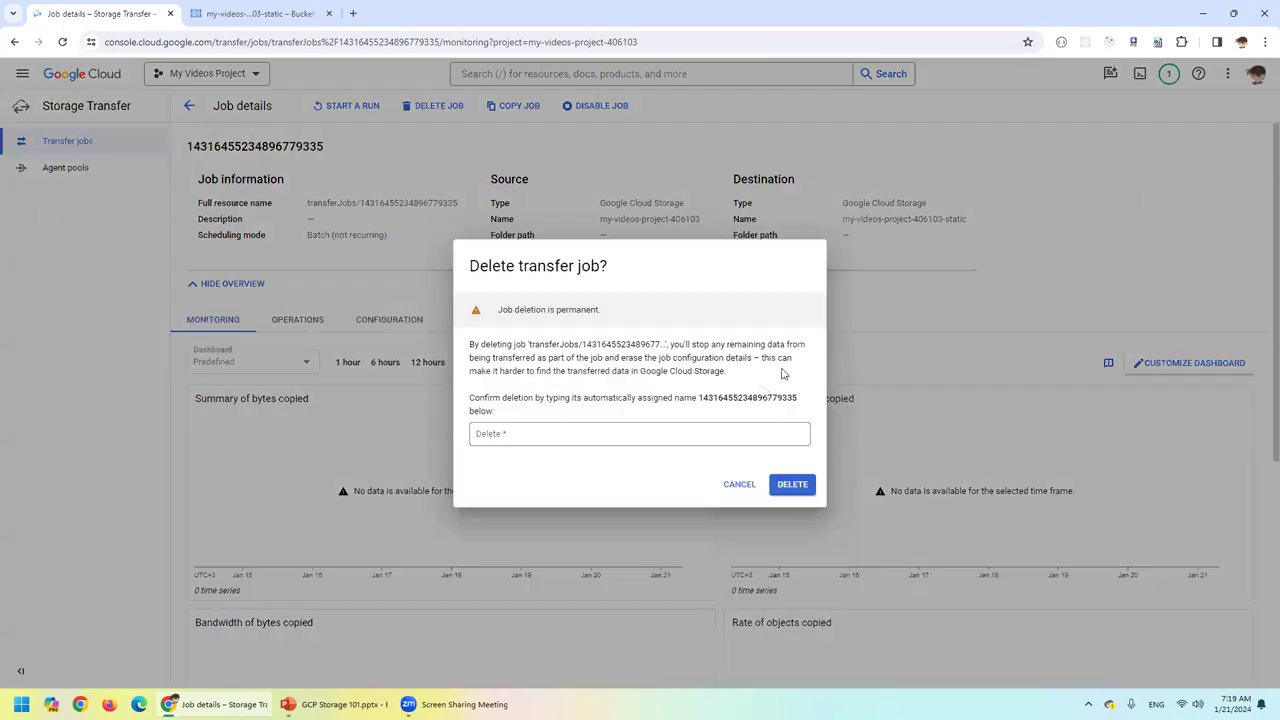
double_click(742, 397)
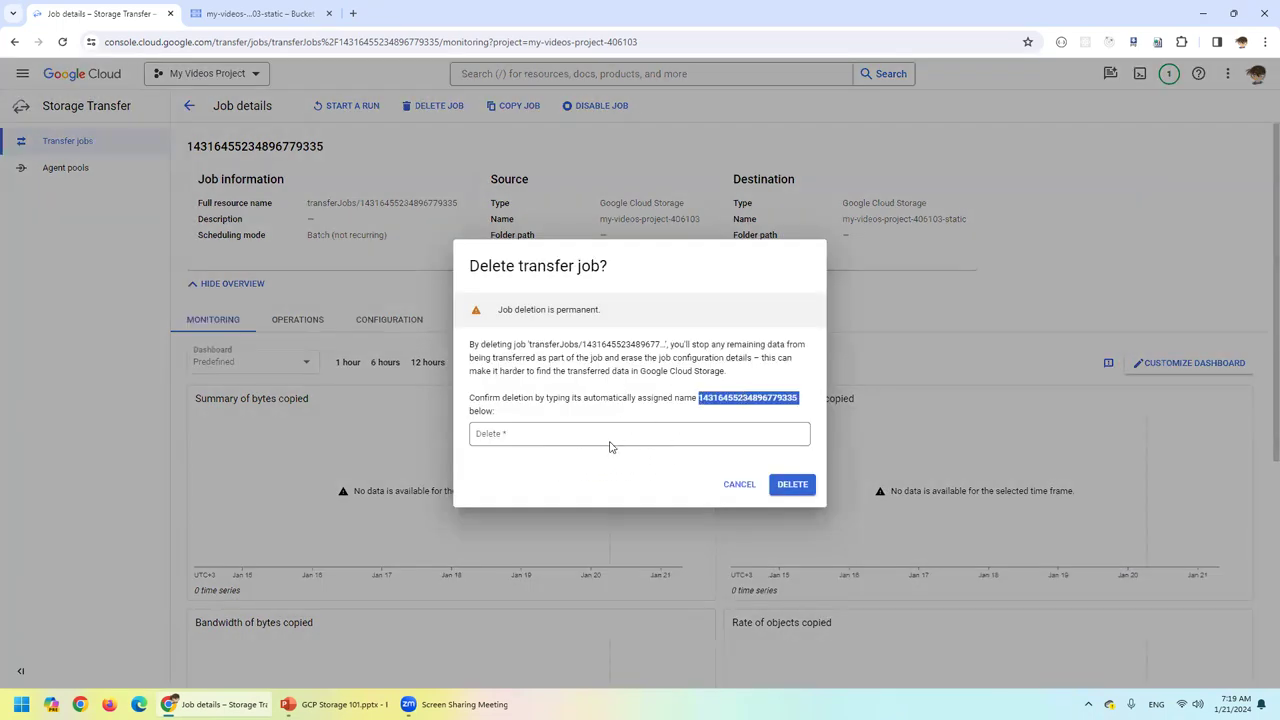
drag(716, 398, 576, 457)
drag(727, 401, 545, 435)
click(792, 484)
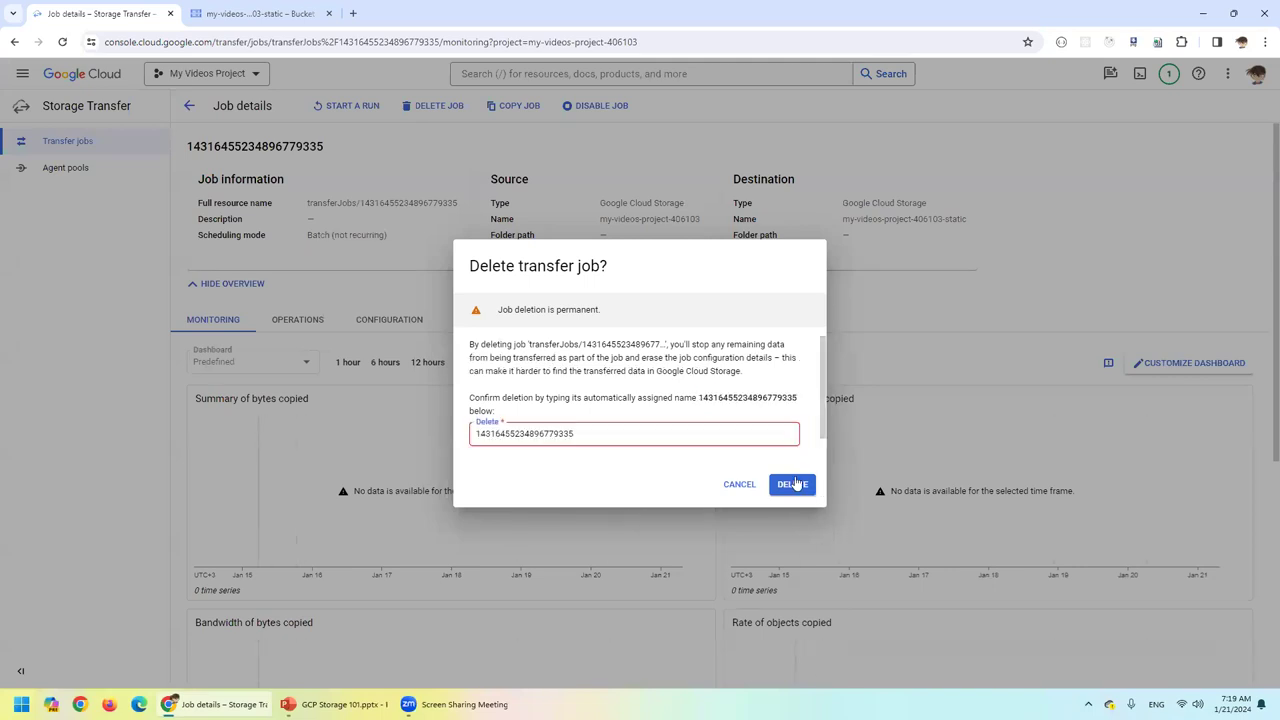
click(626, 446)
click(643, 428)
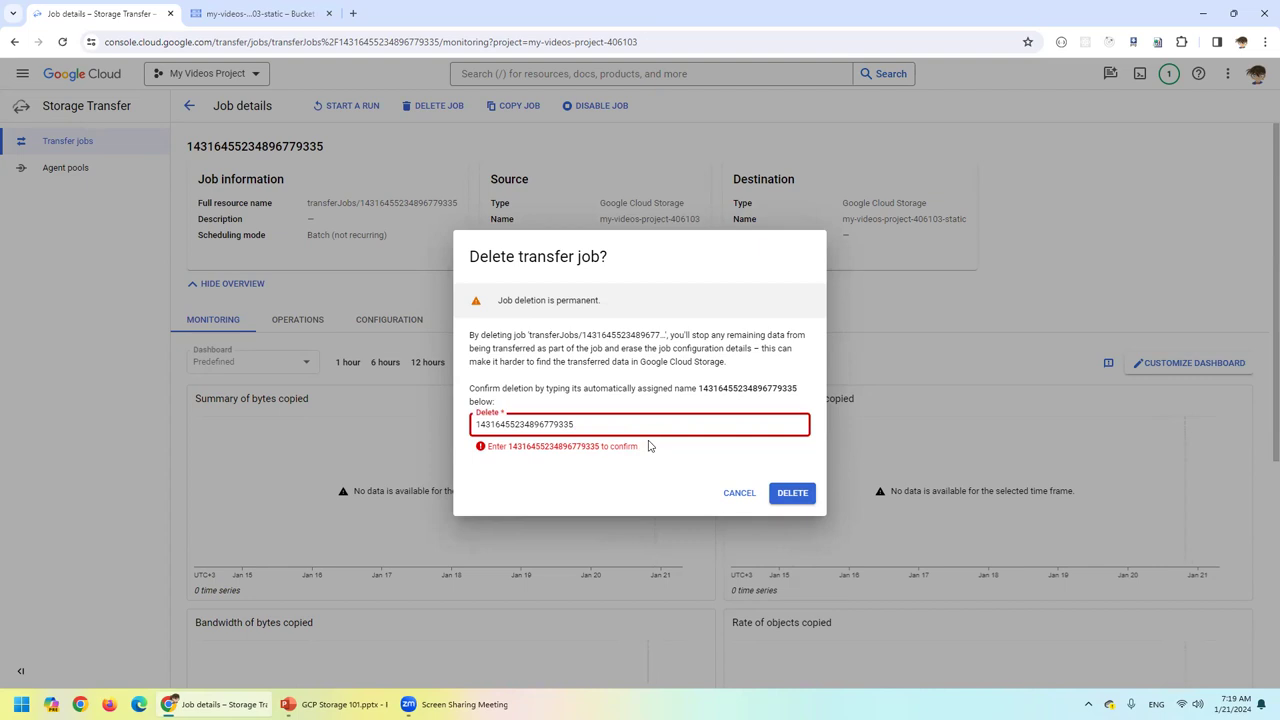
click(797, 484)
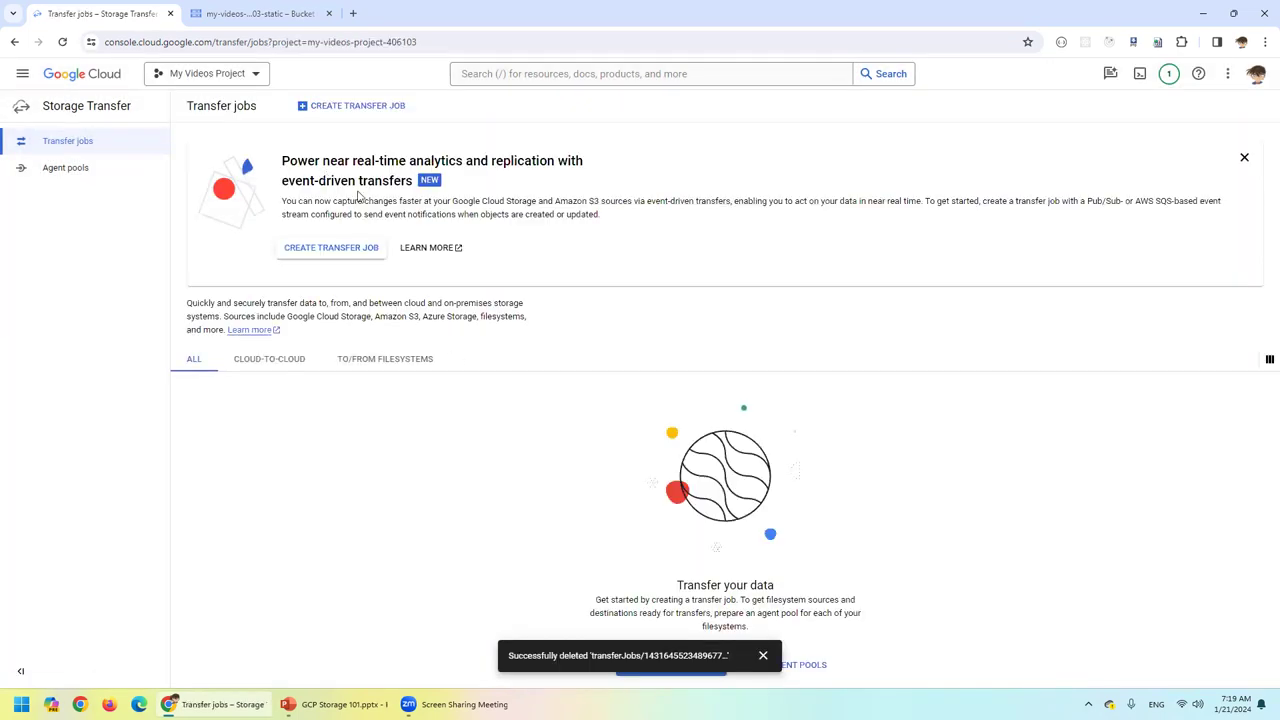
Switch to the GCP Storage 101 presentation in PowerPoint and present the Storage Transfer Service – Between Buckets slide full screen.
click(343, 704)
click(147, 509)
click(1129, 681)
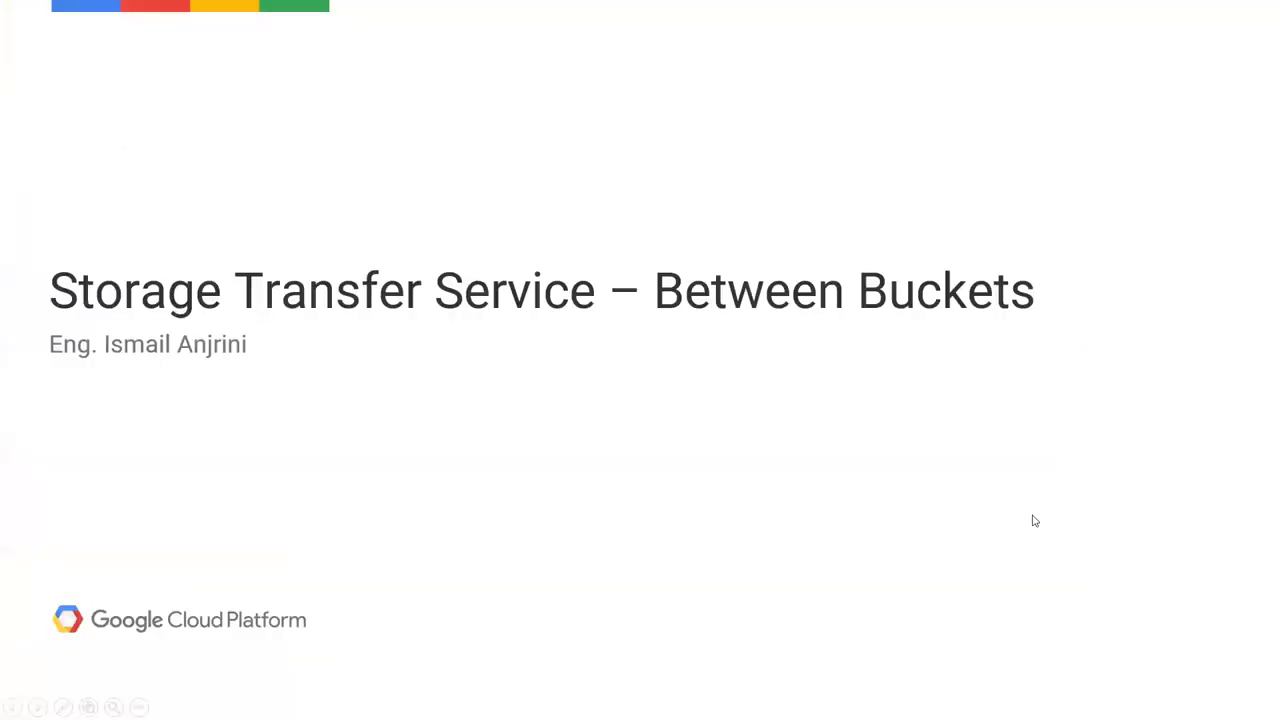